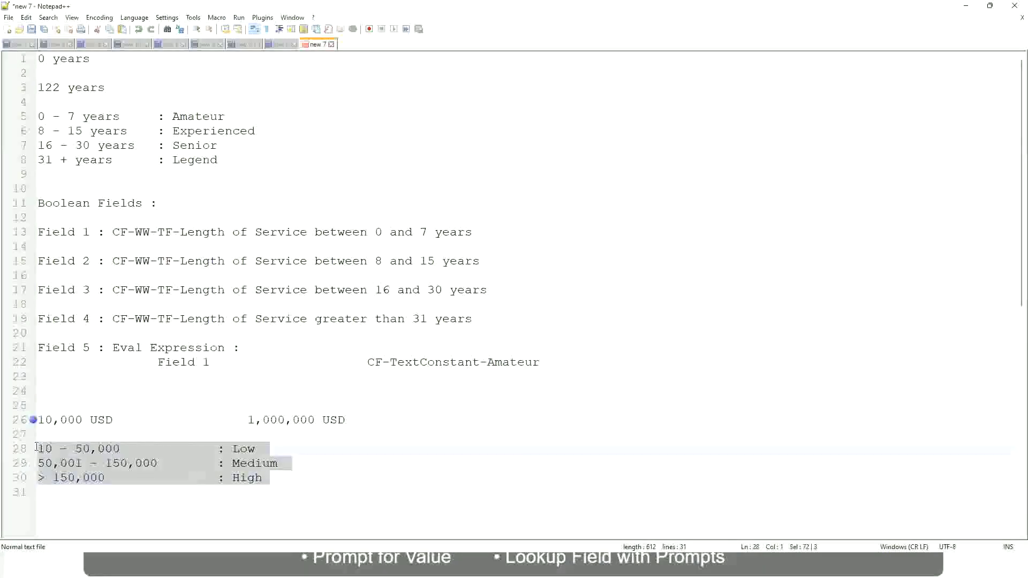
Step: Replace the salary band notes on lines 25–30 with 'If the First name starts with : A - G :'
left_click(188, 480)
left_click_drag(285, 478, 18, 414)
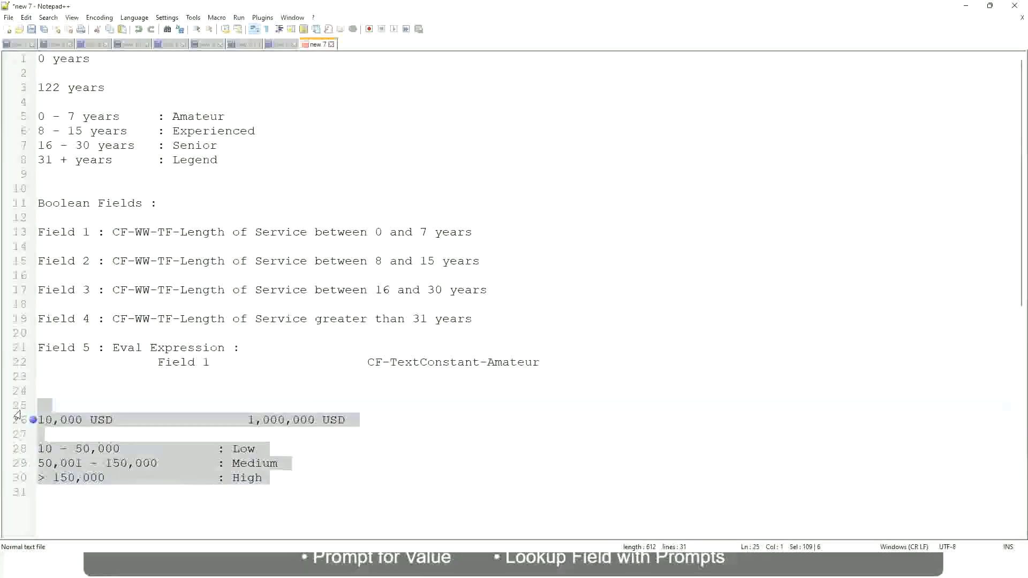
type("If the Fir")
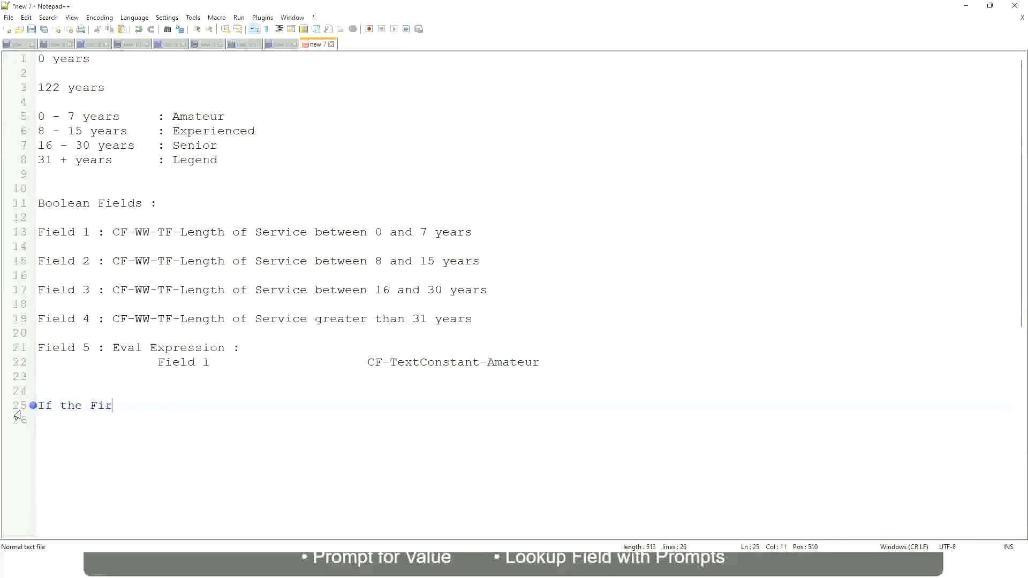
type("st name starts wi")
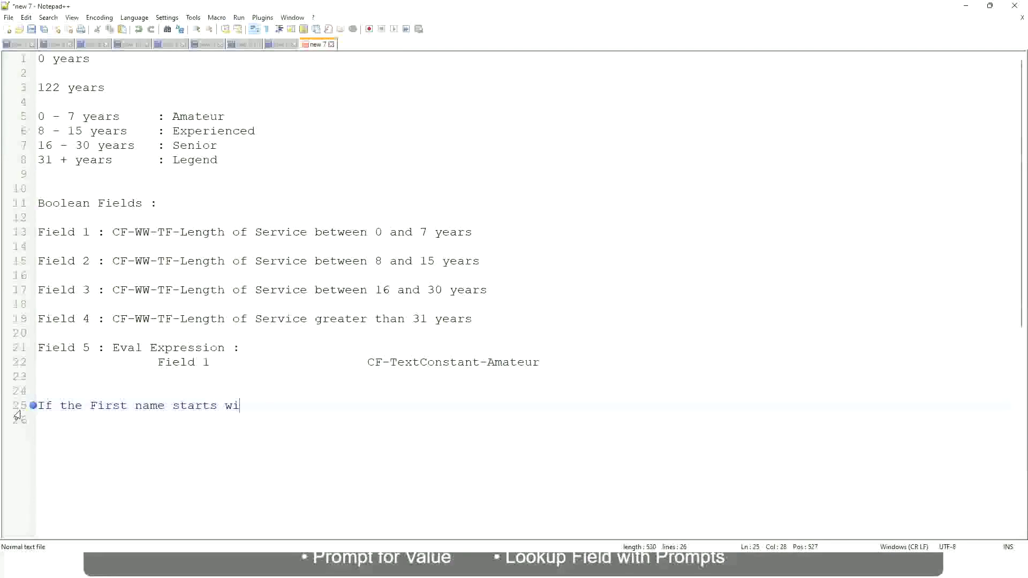
type("th : A - G")
type(":")
key("Tab")
Step: Add the label "A Listers" in quotes after the rule and start a new line
type("A lI")
key("BackSpace")
key("BackSpace")
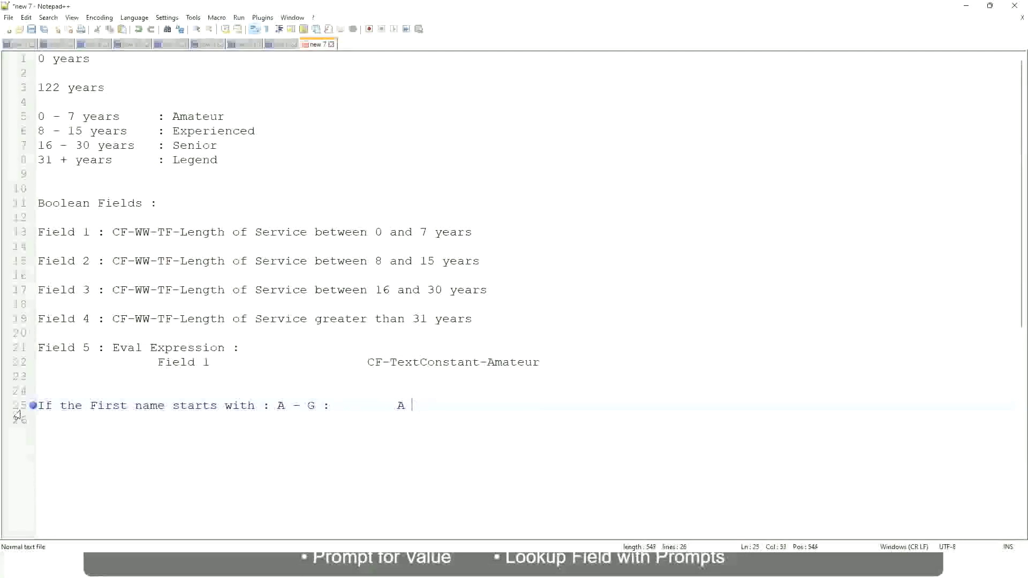
type("Listers")
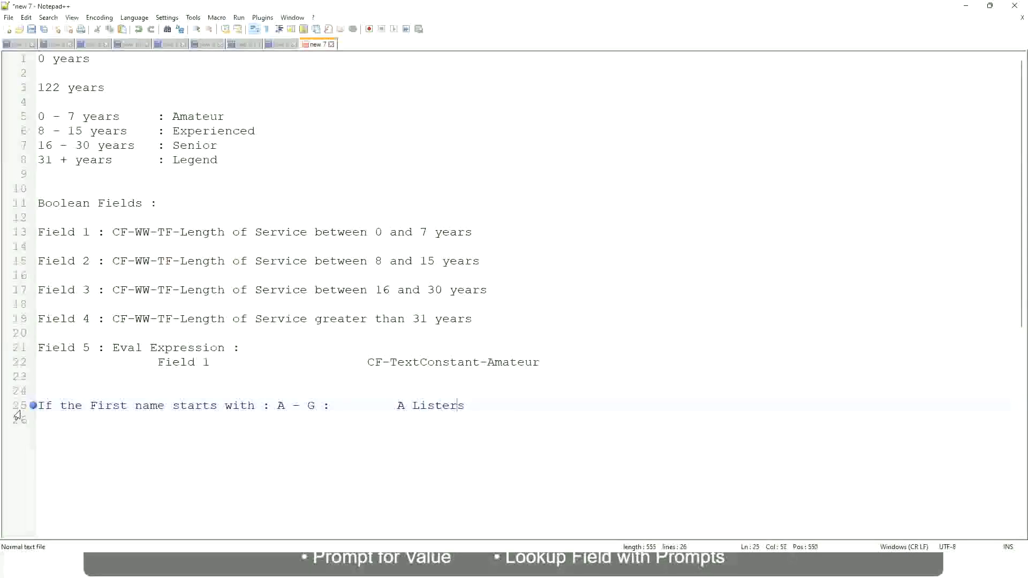
key("ctrl+Left")
type("\"\"")
key("BackSpace")
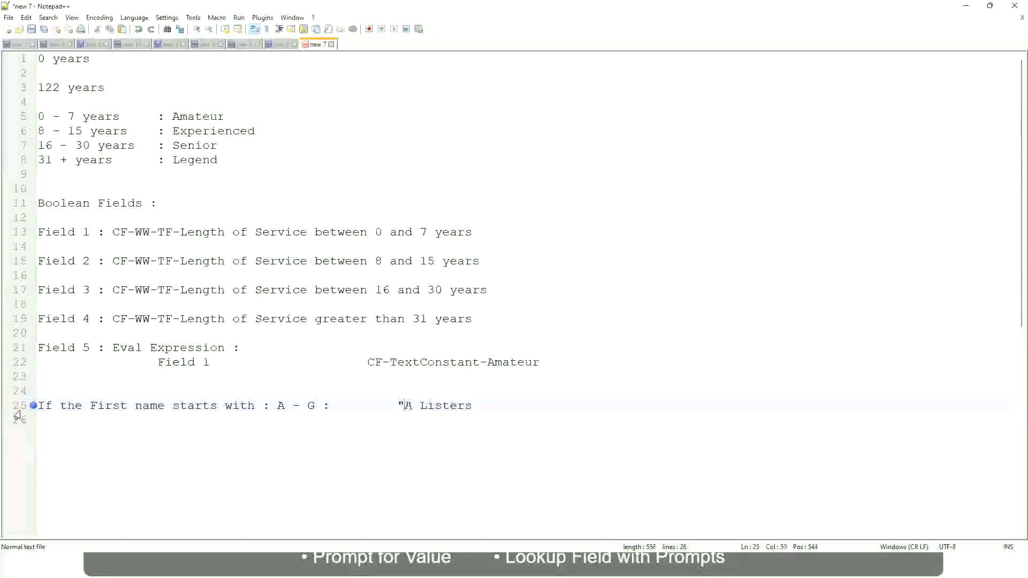
key("Right")
key("Right")
key("Right")
key("Right")
key("Right")
key("Right")
key("Right")
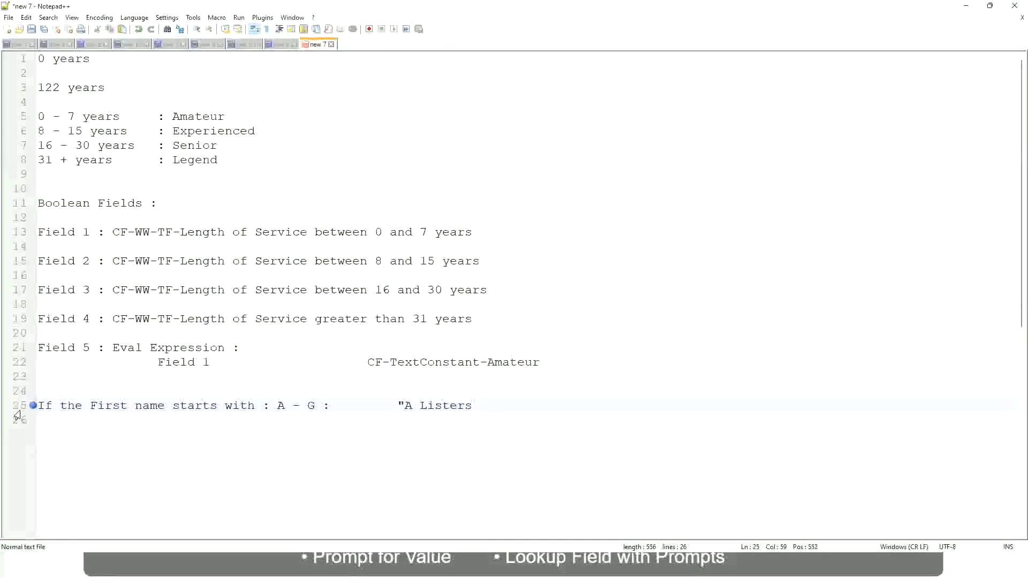
key("Return")
type("\"")
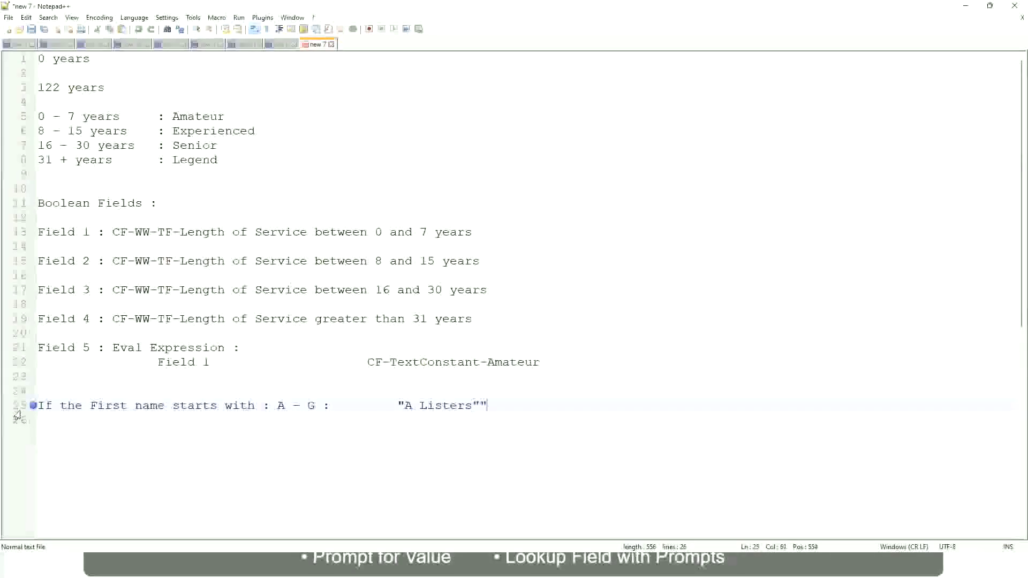
key("BackSpace")
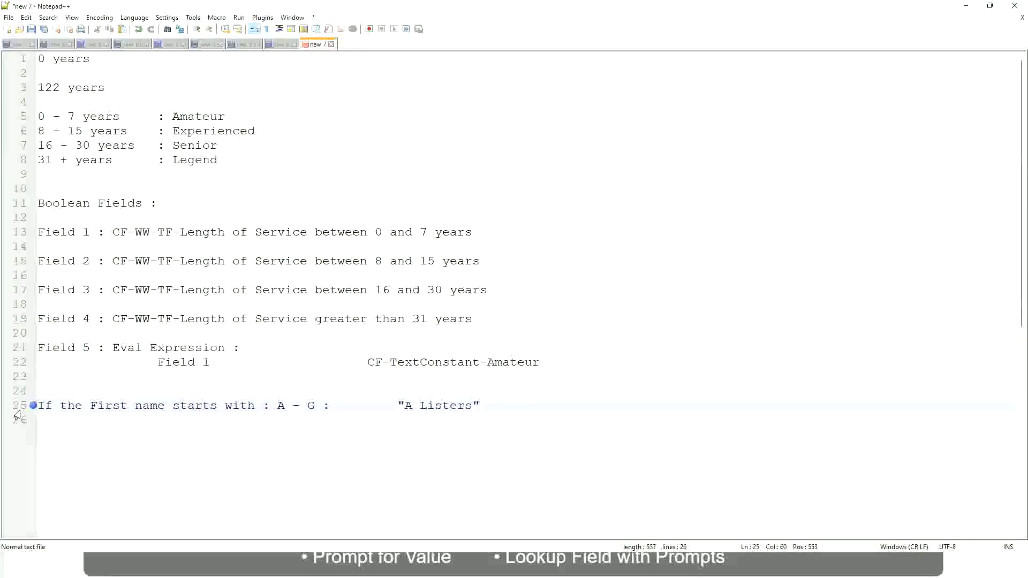
key("Return")
Step: Add the line 'H - P : "His Majesty"' aligned under "A Listers"
type("H -")
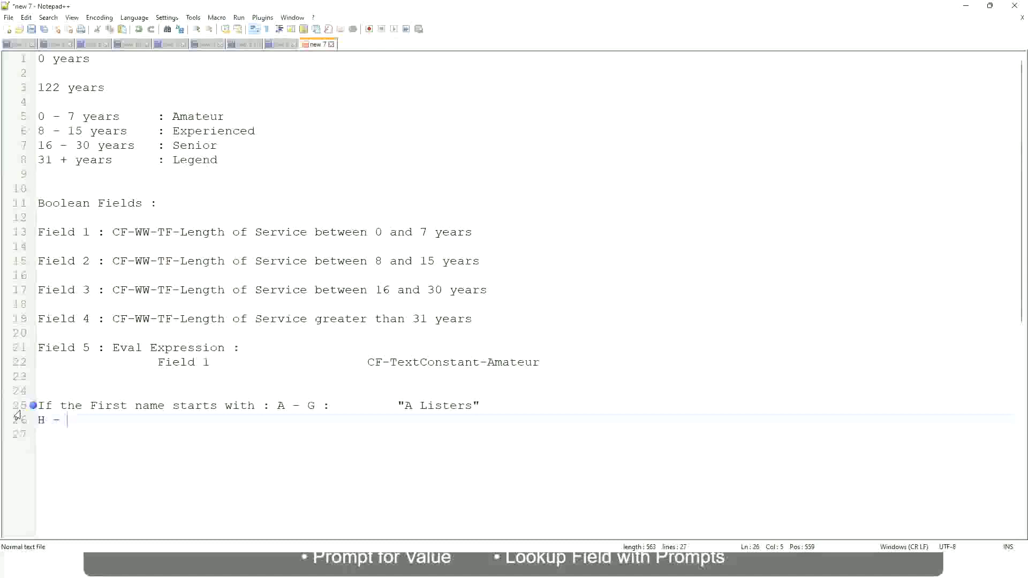
type("P")
key("Tab")
key("Tab")
key("Tab")
key("Tab")
key("Tab")
key("Tab")
key("Tab")
key("Tab")
key("Tab")
type(":")
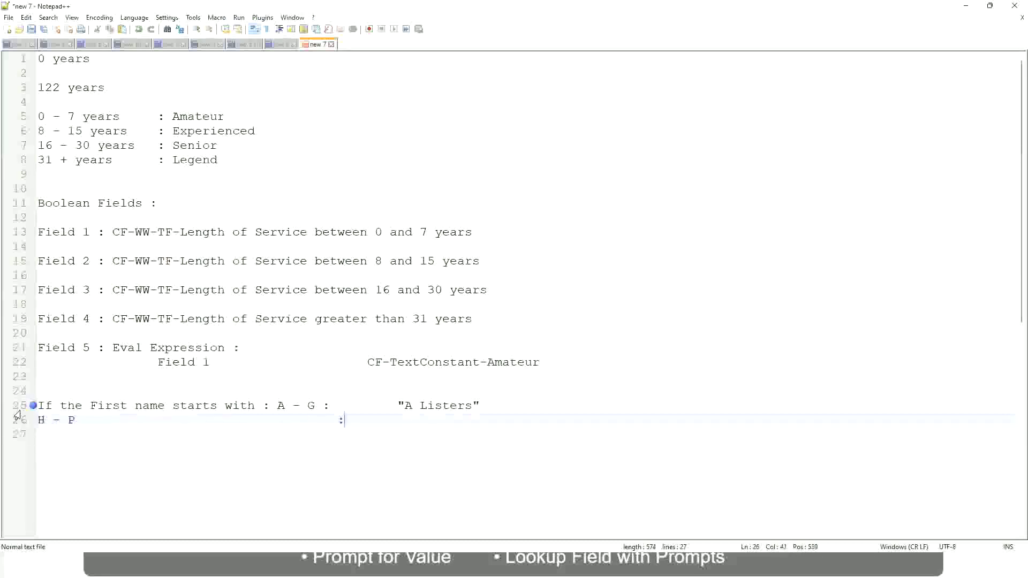
key("Tab")
type("\"His Majesty")
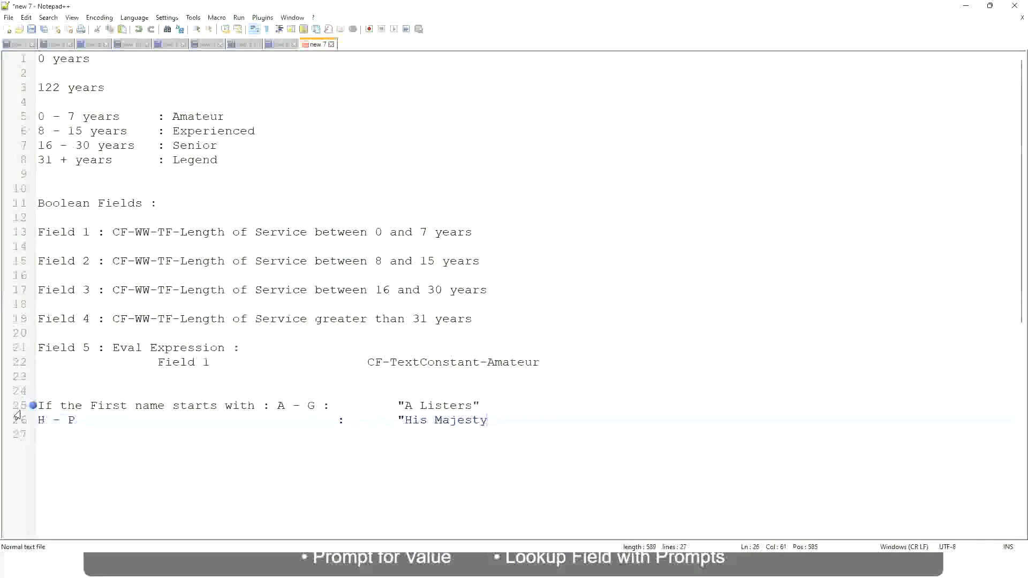
type("\"")
key("Return")
Step: Add the line 'L - Z : "Lords"' aligned with the rows above
type("L - Z")
key("Tab")
key("Tab")
key("Tab")
type(":")
key("Tab")
key("Tab")
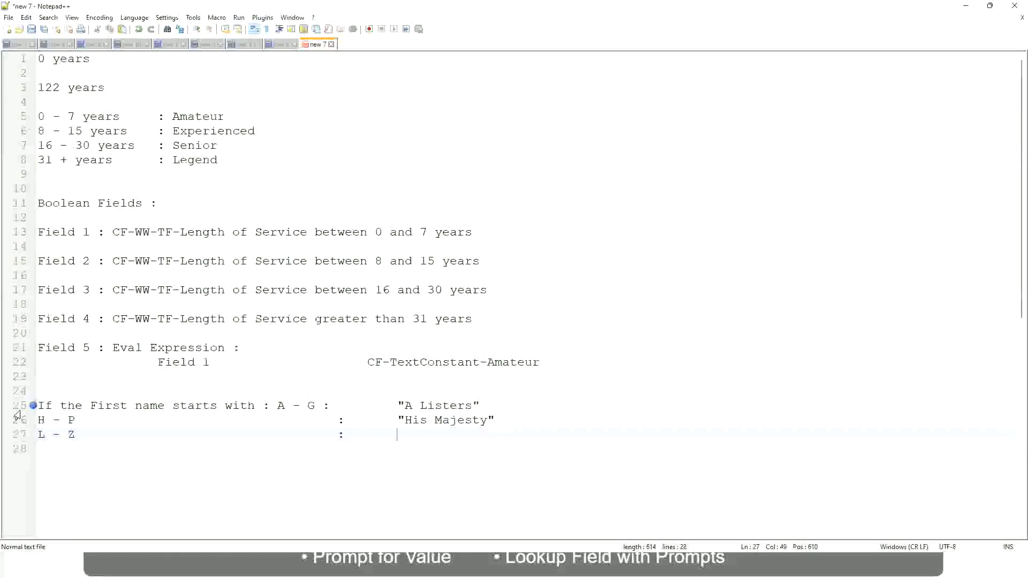
type("\"Lords")
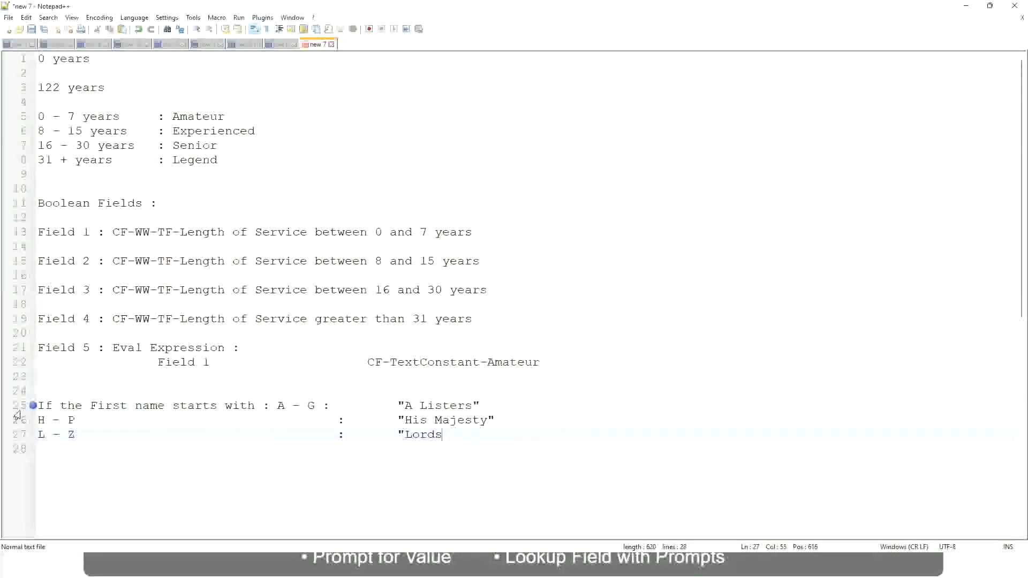
type("\"\"")
key("BackSpace")
key("End")
Step: Select the three first-name rule lines 25–27
left_click_drag(446, 434, 493, 406)
left_click(442, 406)
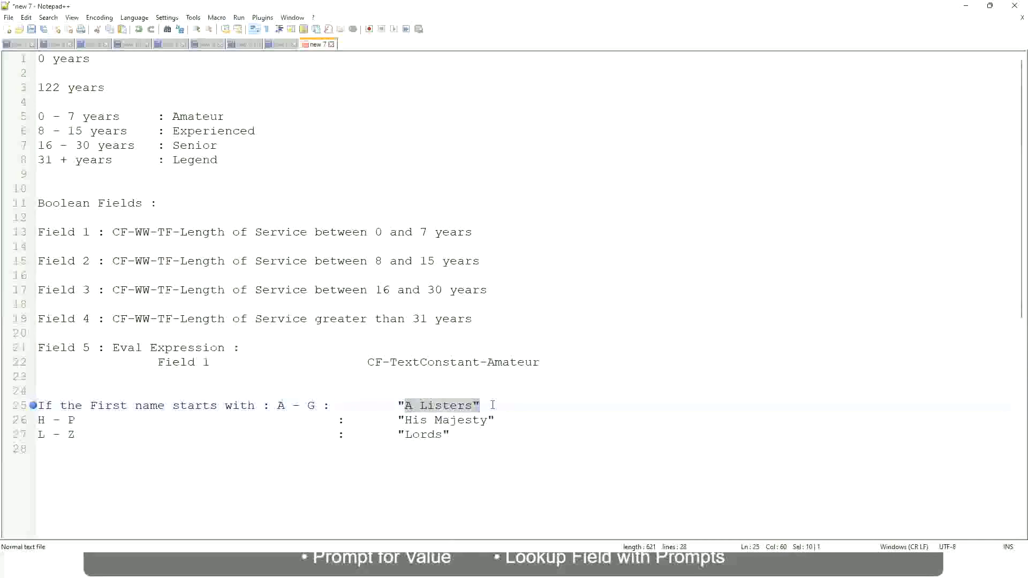
left_click(464, 423)
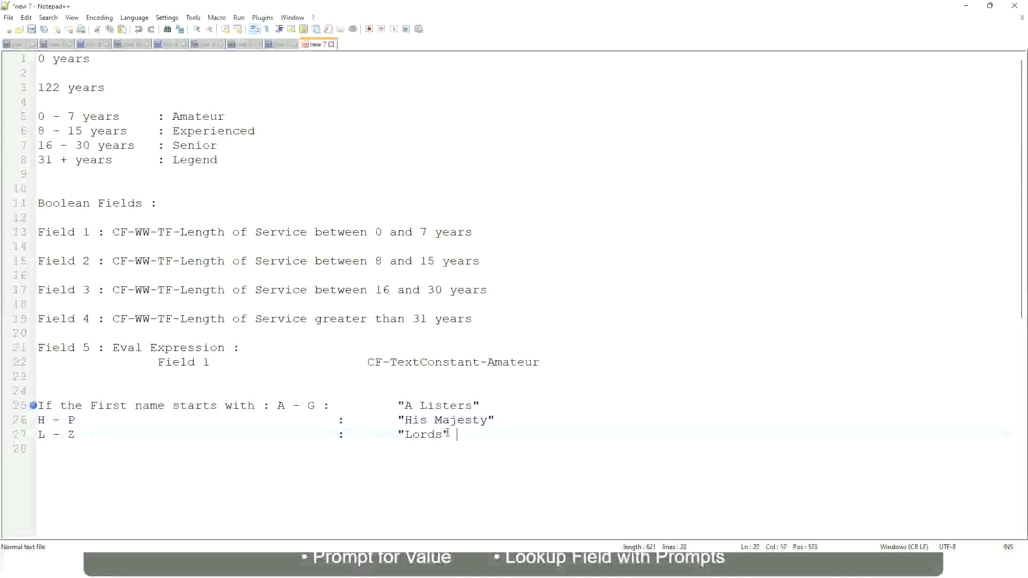
left_click_drag(457, 435, 37, 405)
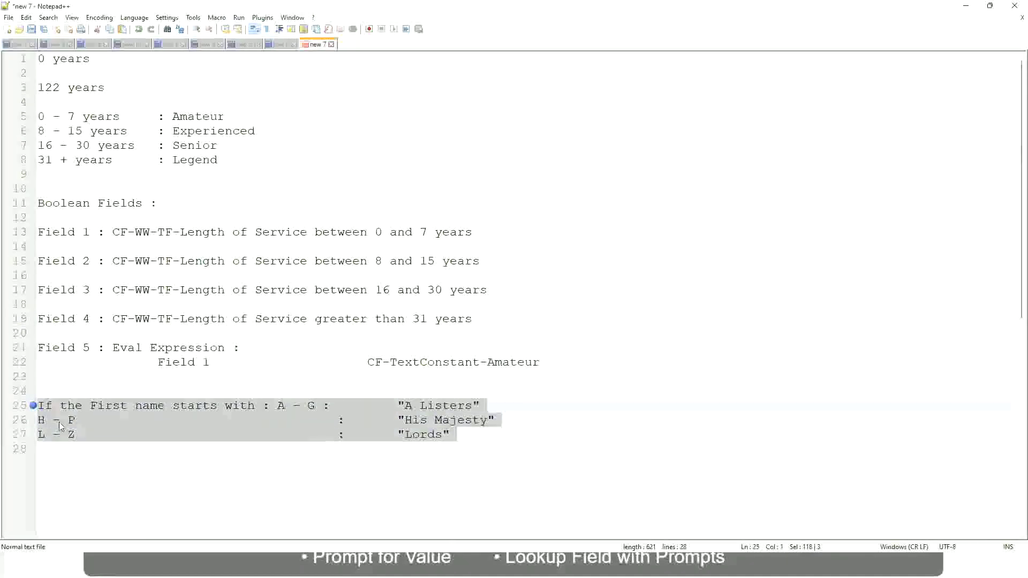
Step: Replace the selection with 'If Management Level is Manager or Above' → 'Proposed Allowance Plan : Car Allowance'
key("BackSpace")
type("If ")
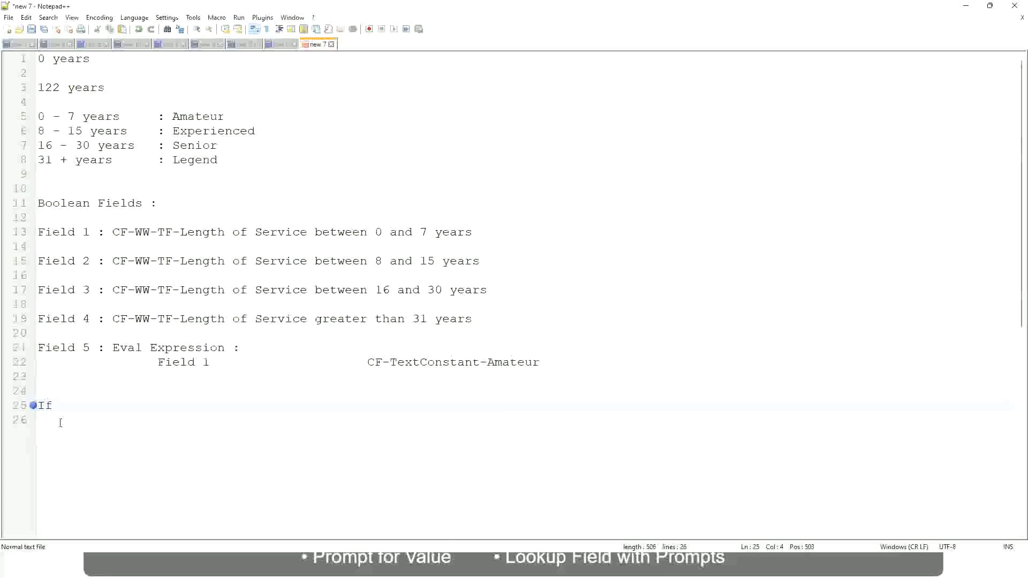
type("Prior Ex")
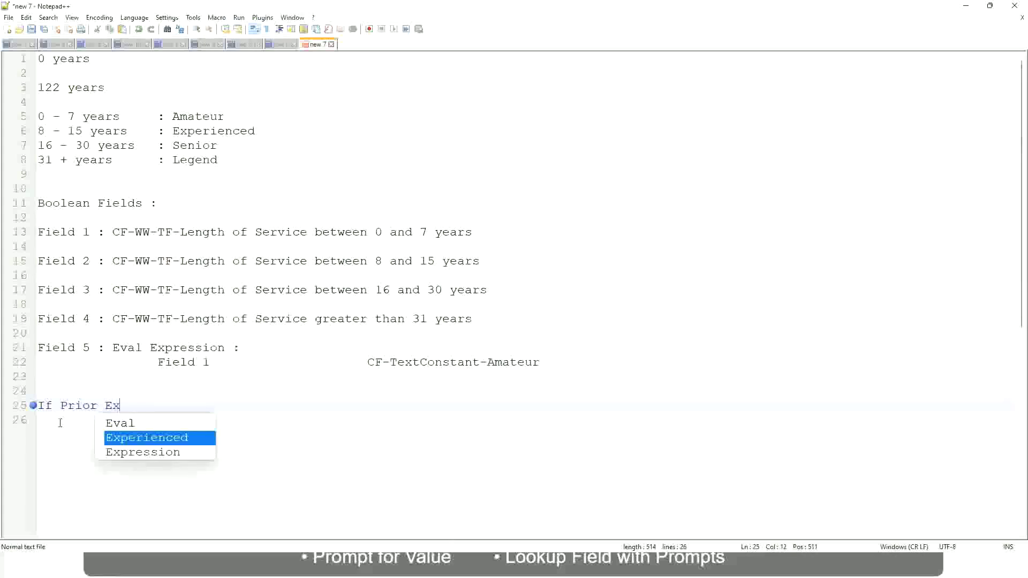
type("perience")
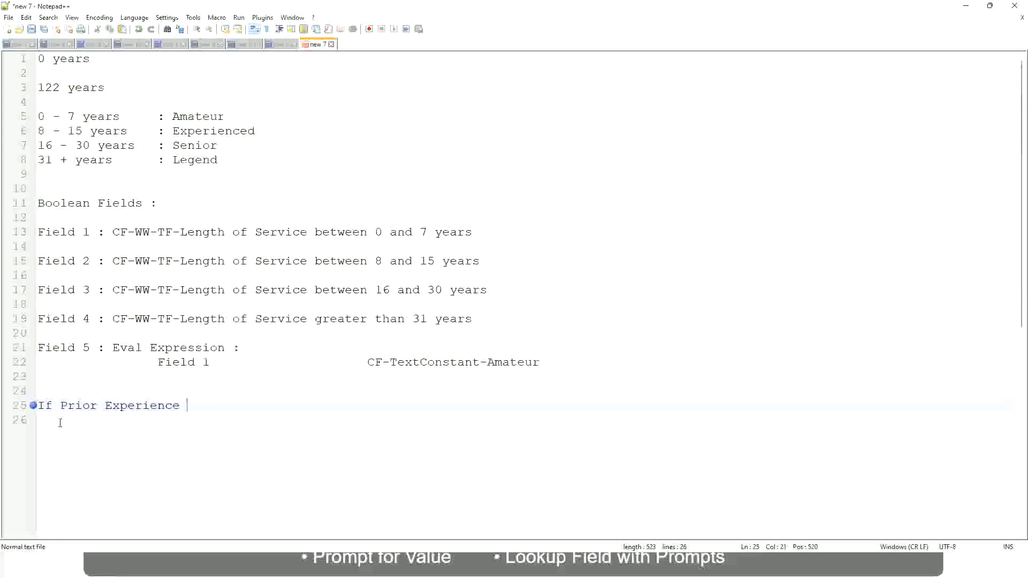
key("BackSpace")
key("BackSpace")
key("BackSpace")
key("BackSpace")
key("BackSpace")
key("BackSpace")
key("BackSpace")
key("BackSpace")
key("BackSpace")
key("BackSpace")
key("BackSpace")
key("BackSpace")
key("BackSpace")
key("BackSpace")
key("BackSpace")
key("BackSpace")
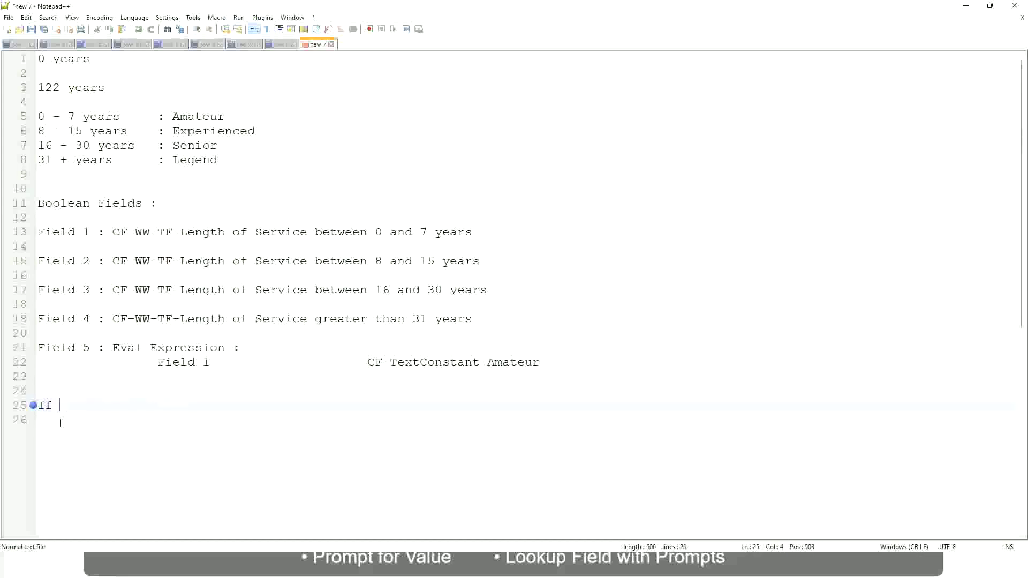
type("Job Profi")
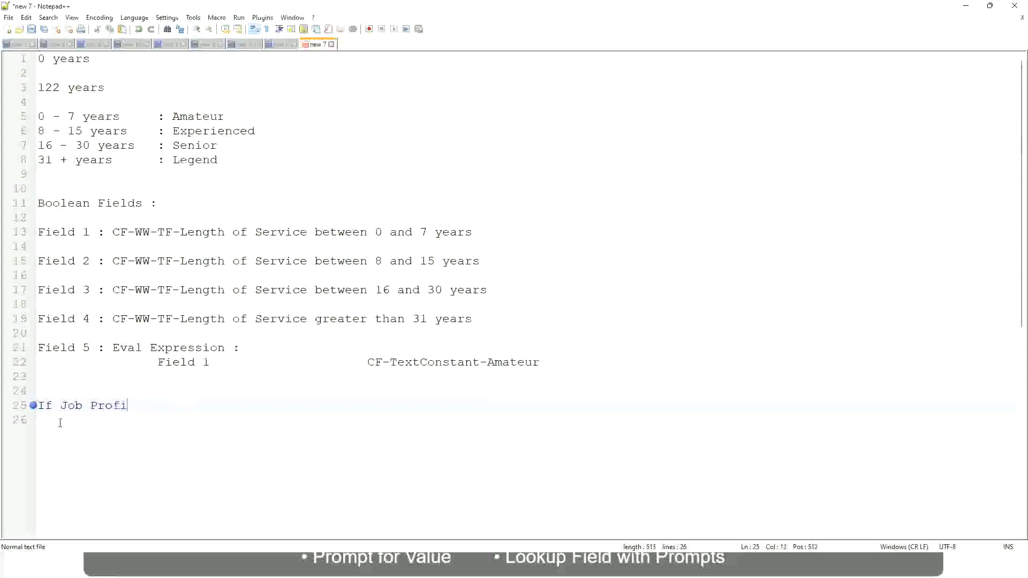
type("le is : Manager")
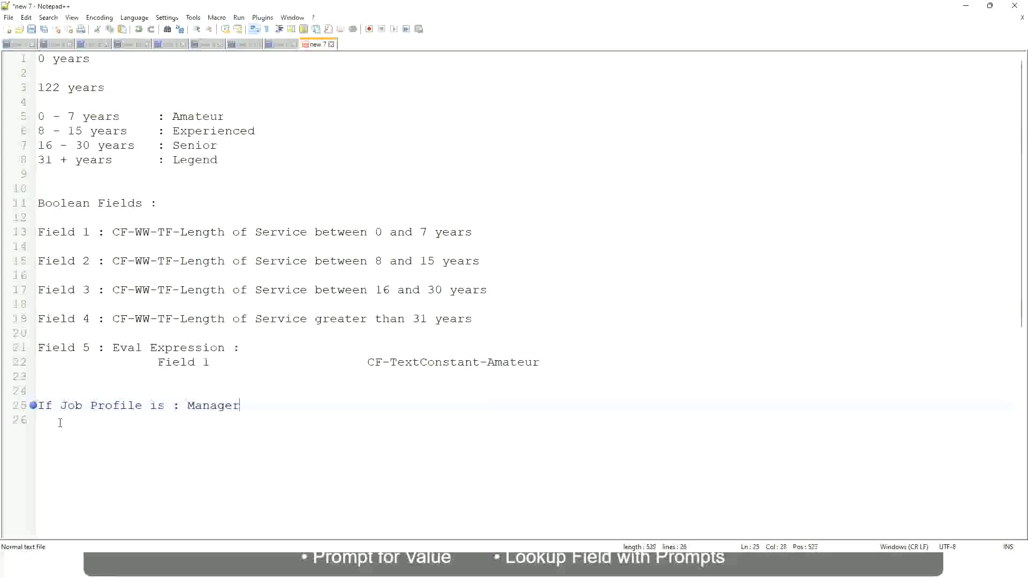
key("BackSpace")
key("BackSpace")
key("BackSpace")
key("BackSpace")
key("BackSpace")
key("BackSpace")
key("BackSpace")
key("BackSpace")
key("BackSpace")
key("BackSpace")
key("BackSpace")
key("BackSpace")
key("BackSpace")
key("BackSpace")
key("BackSpace")
key("BackSpace")
key("BackSpace")
key("BackSpace")
key("BackSpace")
key("BackSpace")
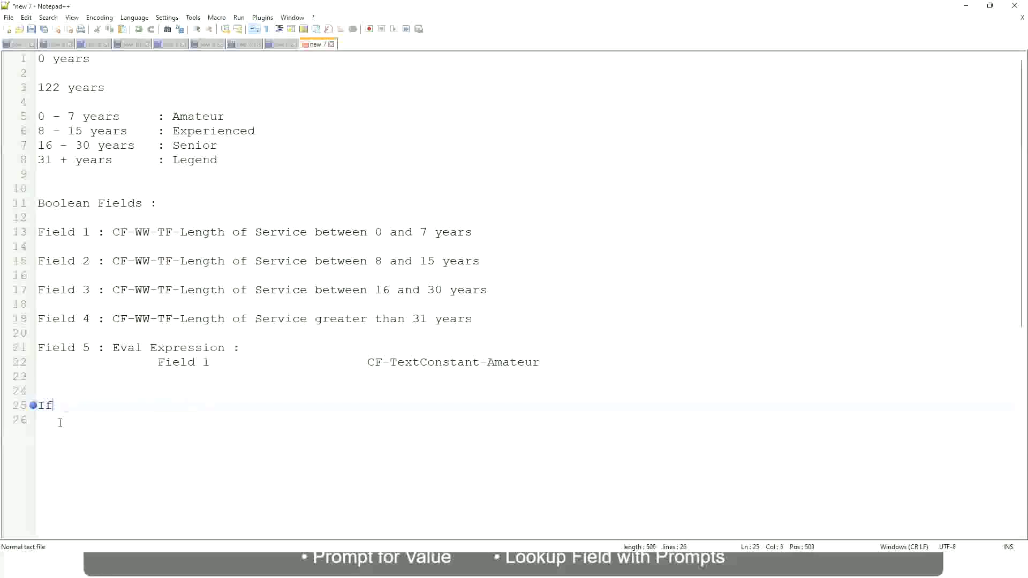
type("Management ")
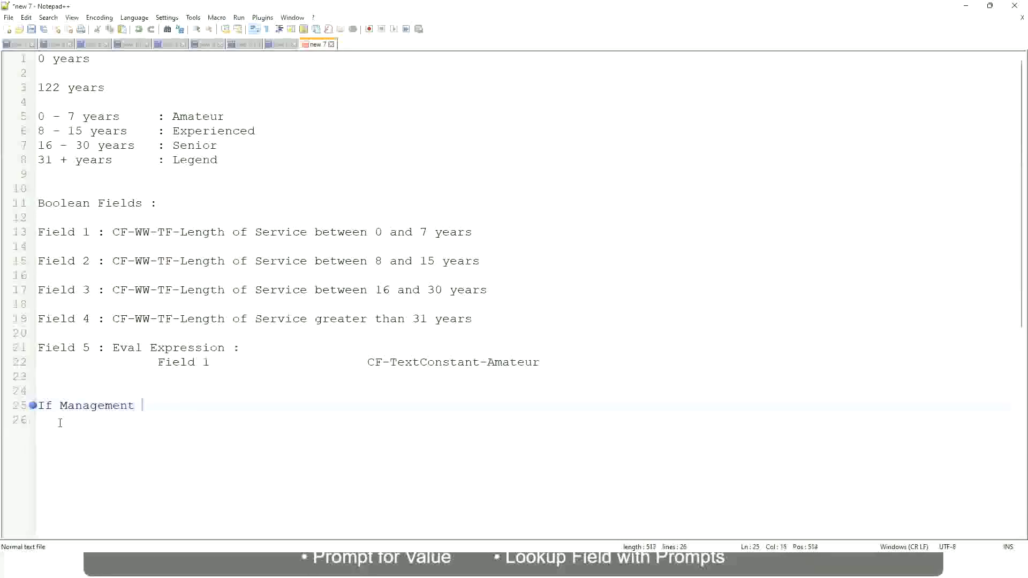
type("Level is M")
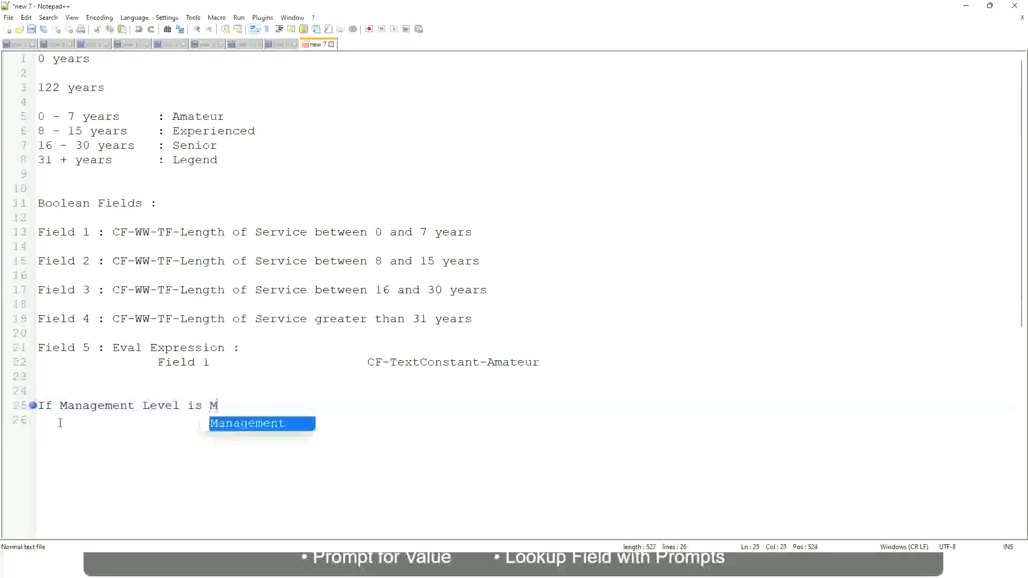
type("anager or A")
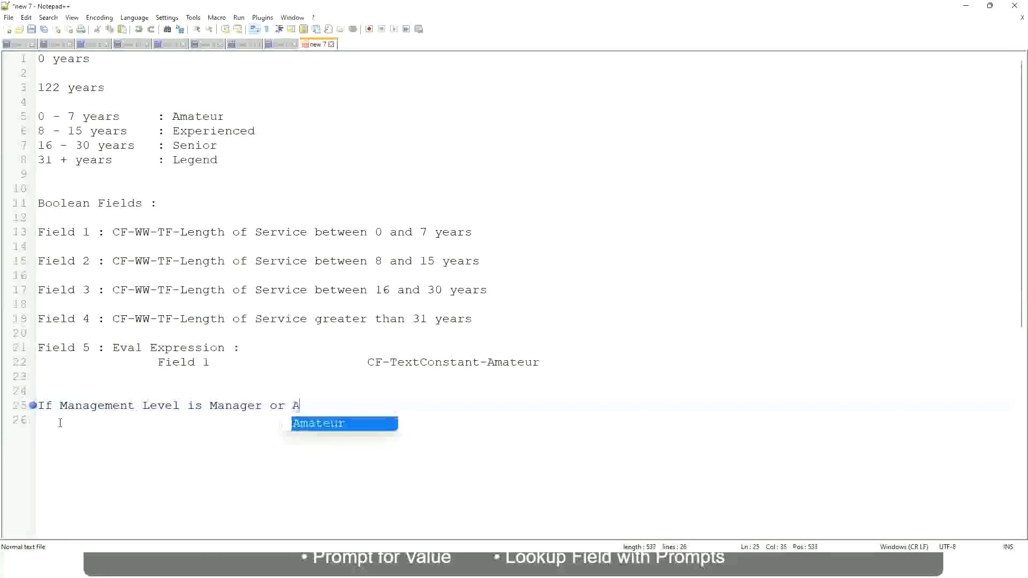
type("bove")
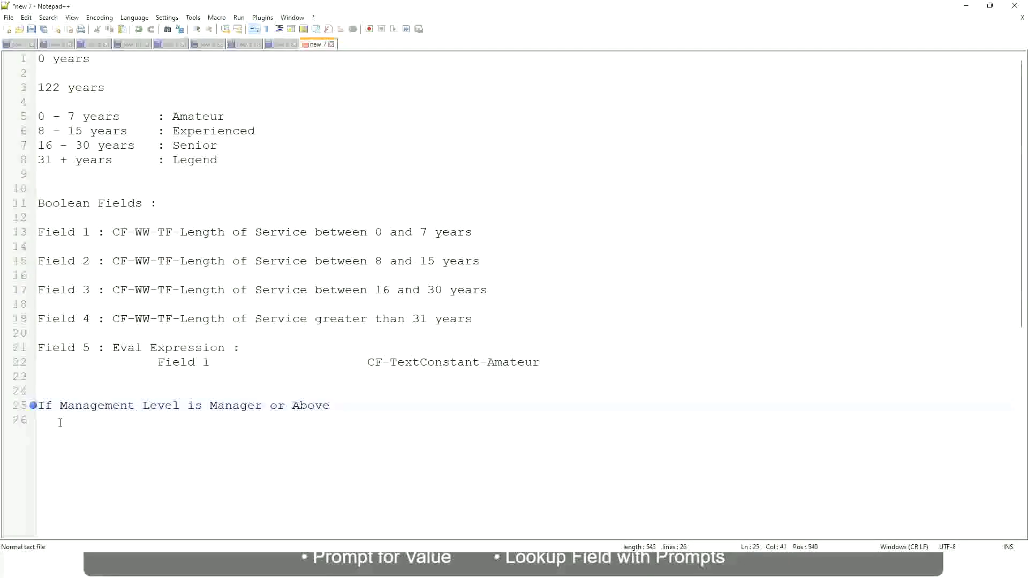
key("Tab")
key("Tab")
type("Proposed")
type("Allowance ")
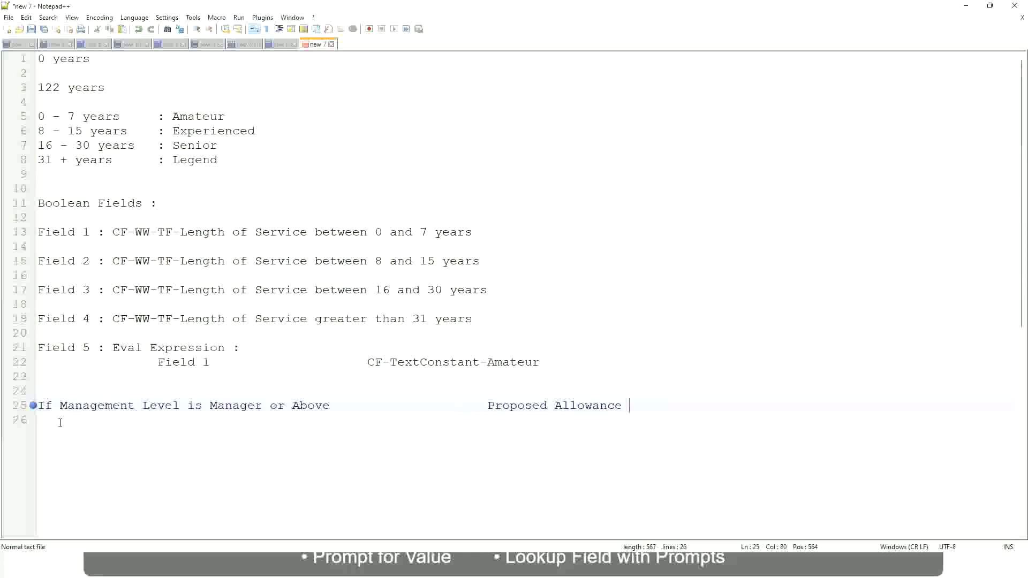
type("Plan")
type(": Car Allowance")
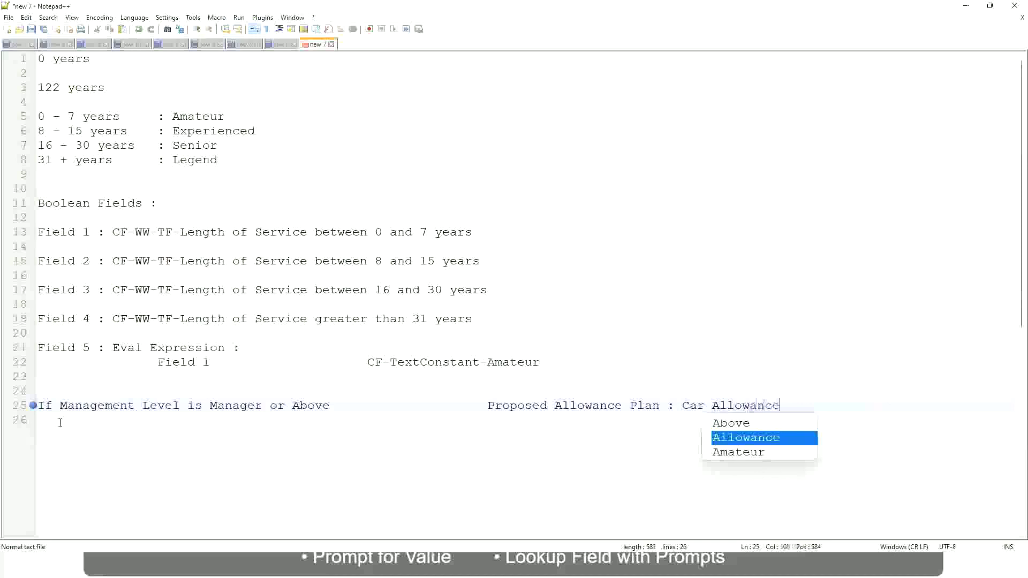
Step: Narrow line 25 to Manager and add 'If Management Level is Director' with Executive Allowance
key("Return")
type("If ")
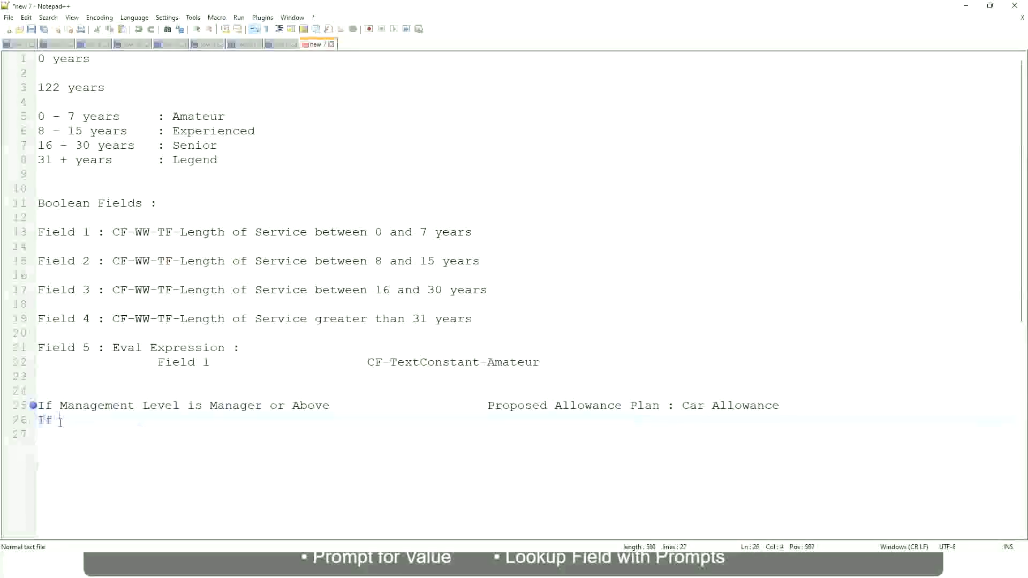
type("Management Level is")
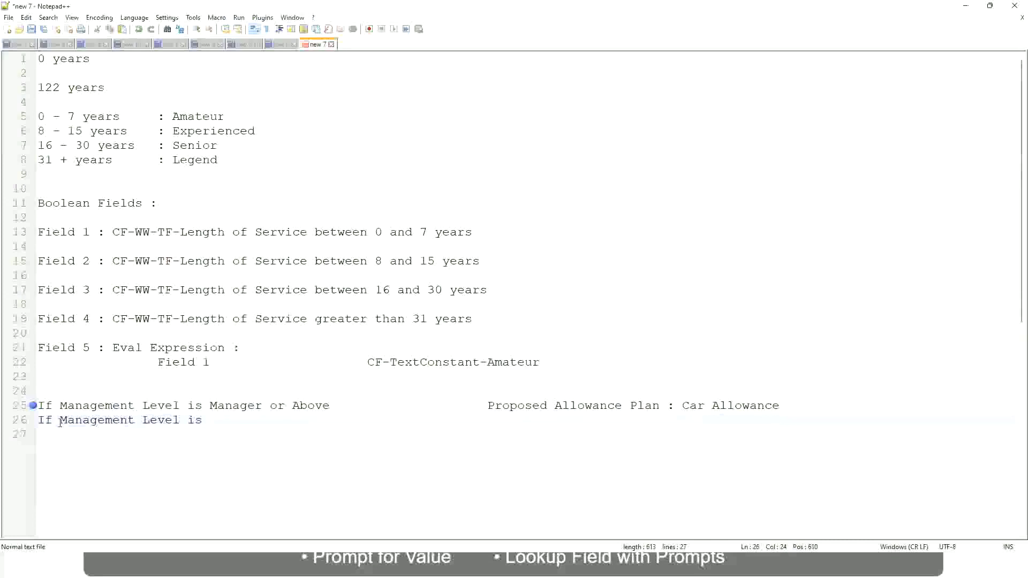
key("Up")
key("Right")
key("Right")
key("Right")
key("Right")
key("Right")
key("Right")
key("shift+Right")
key("shift+Right")
key("shift+Right")
key("shift+Right")
key("shift+Right")
key("shift+Right")
key("shift+Right")
key("shift+Right")
key("shift+Right")
key("Delete")
key("Down")
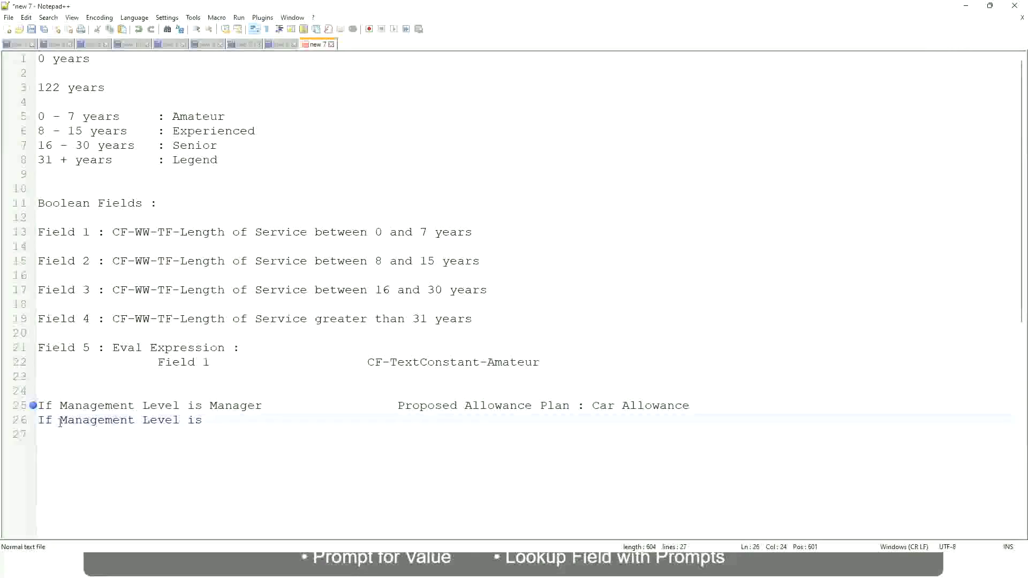
type("Director")
key("Tab")
key("Tab")
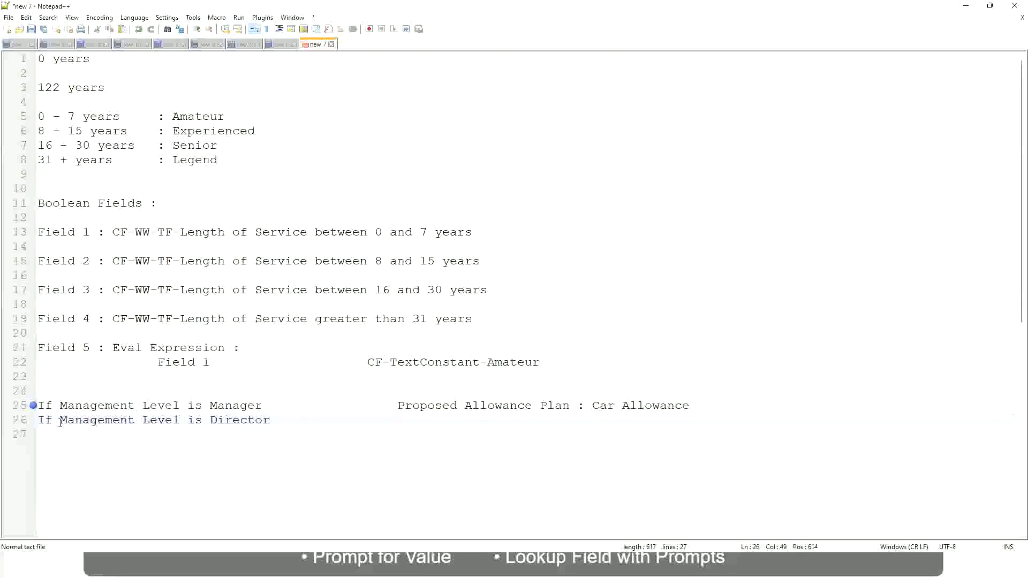
type("Executive Allo")
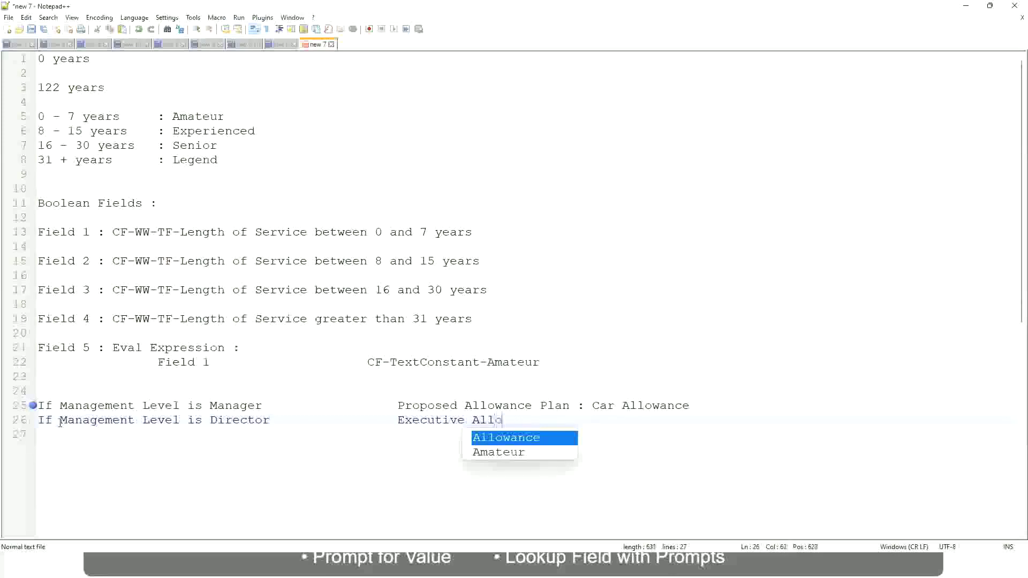
key("Return")
key("Return")
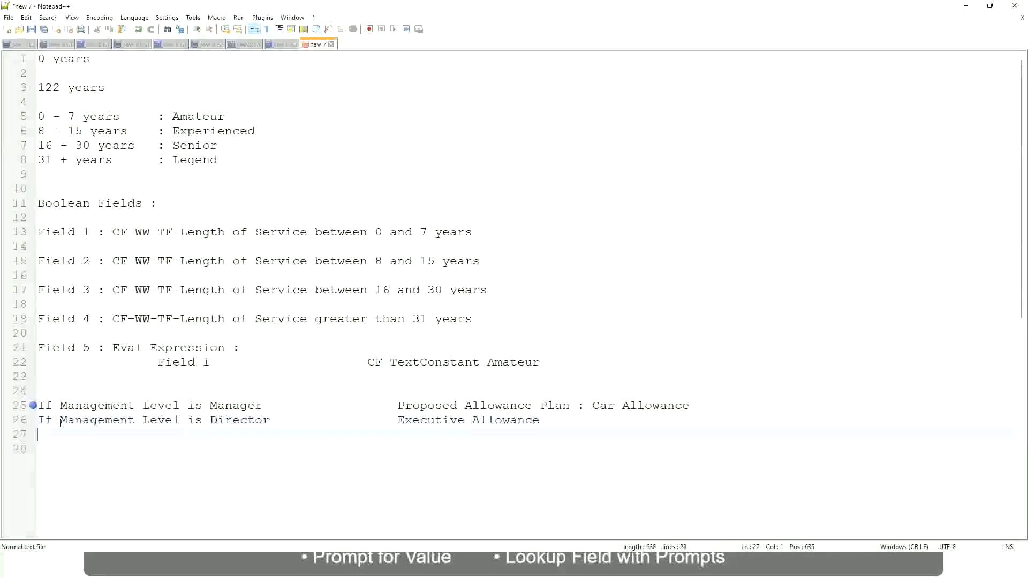
Step: Add the line 'If Management Level is CEO' mapped to CEO Allowance
type("If Mana")
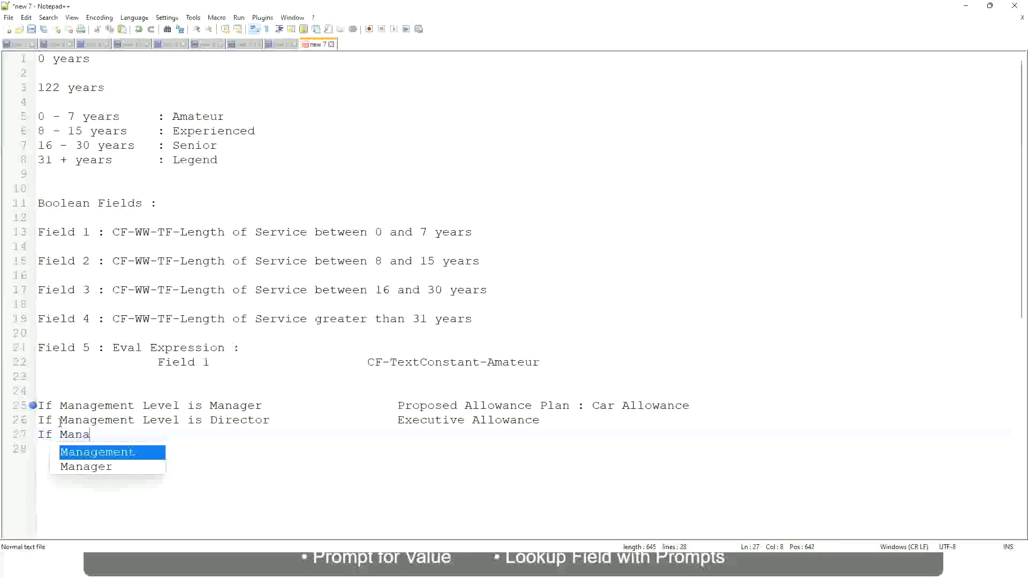
key("Return")
type("is")
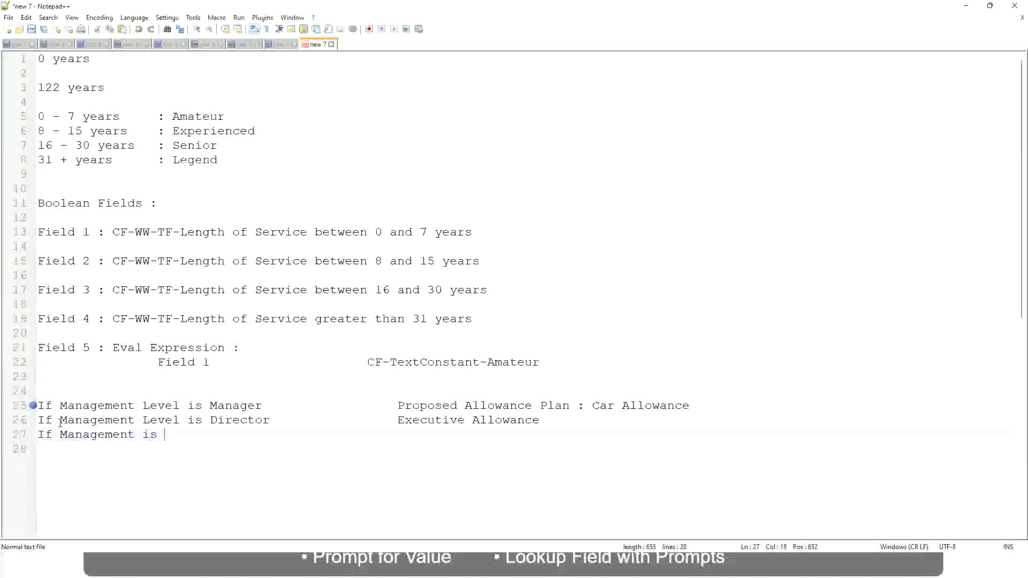
key("BackSpace")
key("BackSpace")
type("le")
key("BackSpace")
key("BackSpace")
type("Le")
key("Down")
key("Down")
key("Return")
type("is CEO")
key("Tab")
key("Tab")
key("Tab")
type("CEO Allowance")
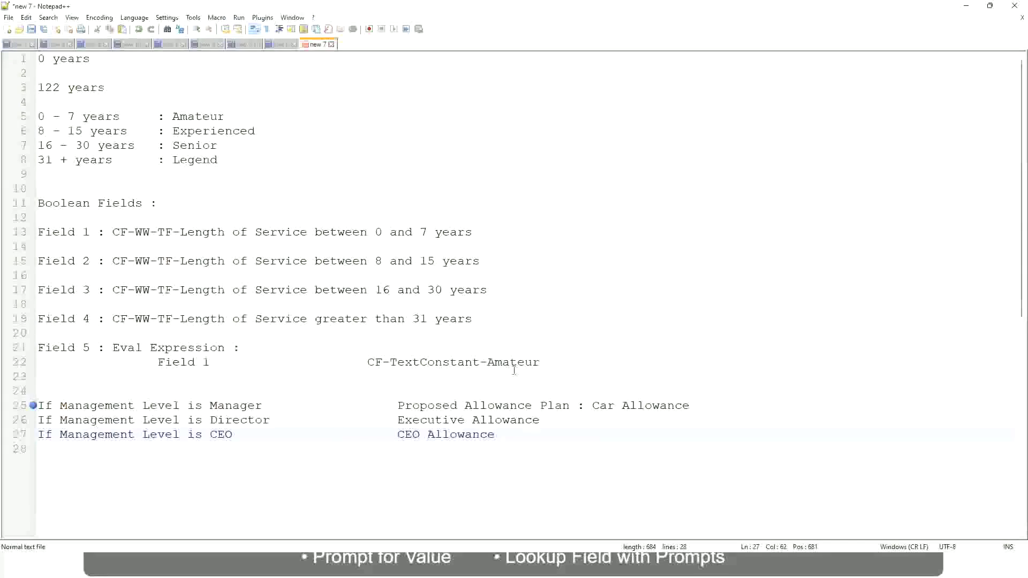
left_click(593, 405)
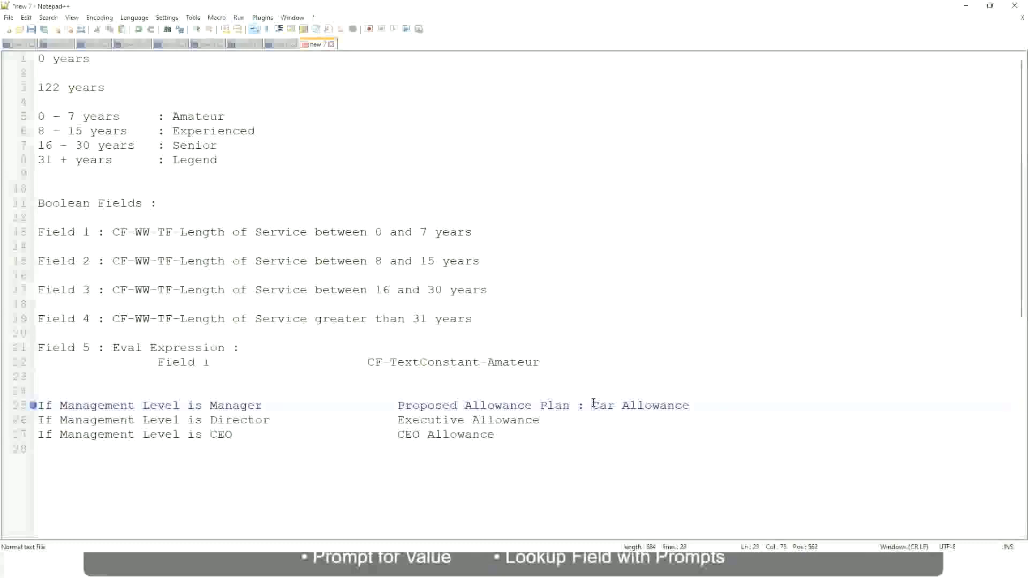
left_click_drag(592, 406, 692, 406)
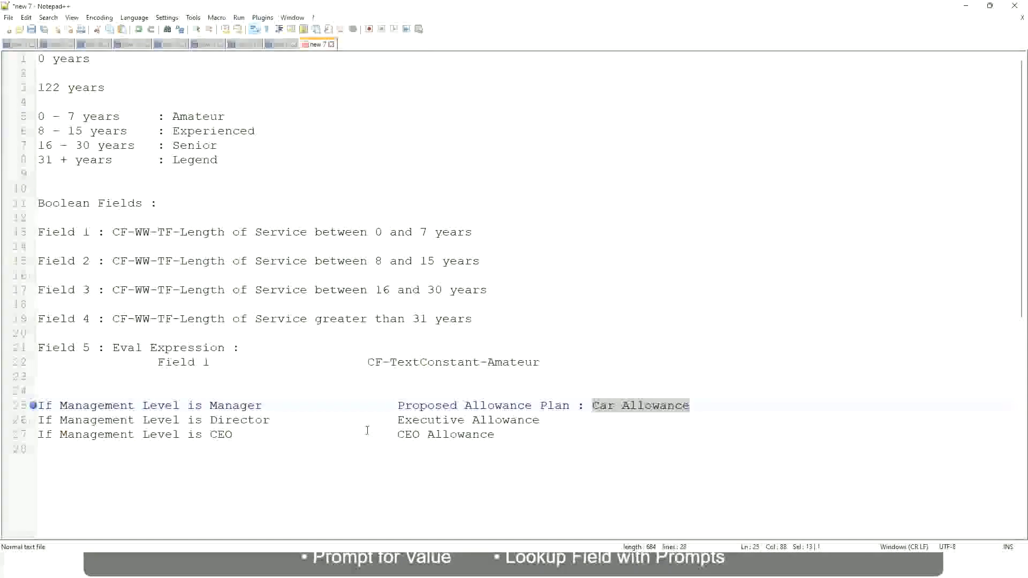
left_click(480, 405)
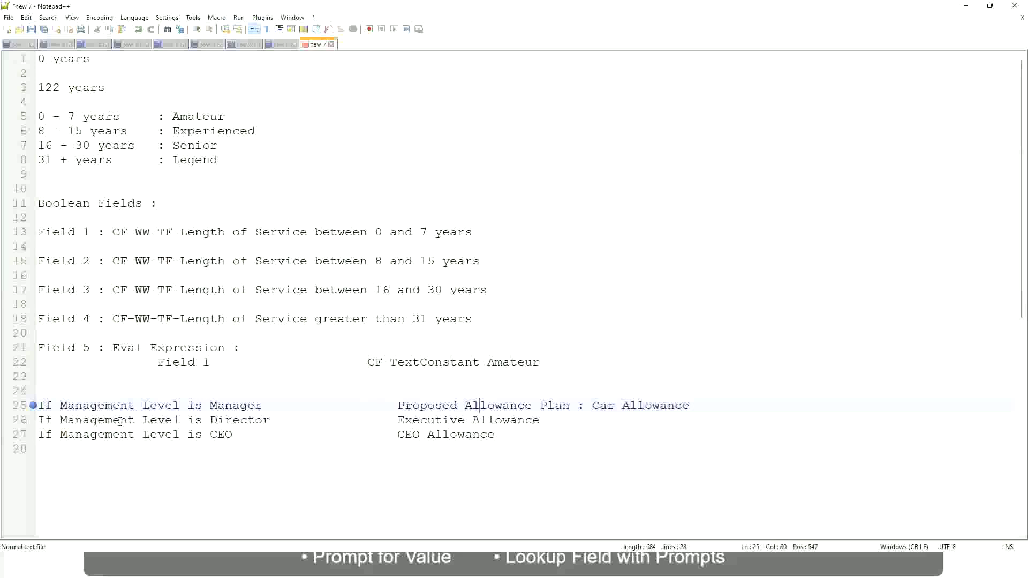
Step: Replace line 25's allowance text with 'Name of the First Line Manager'
left_click(209, 406)
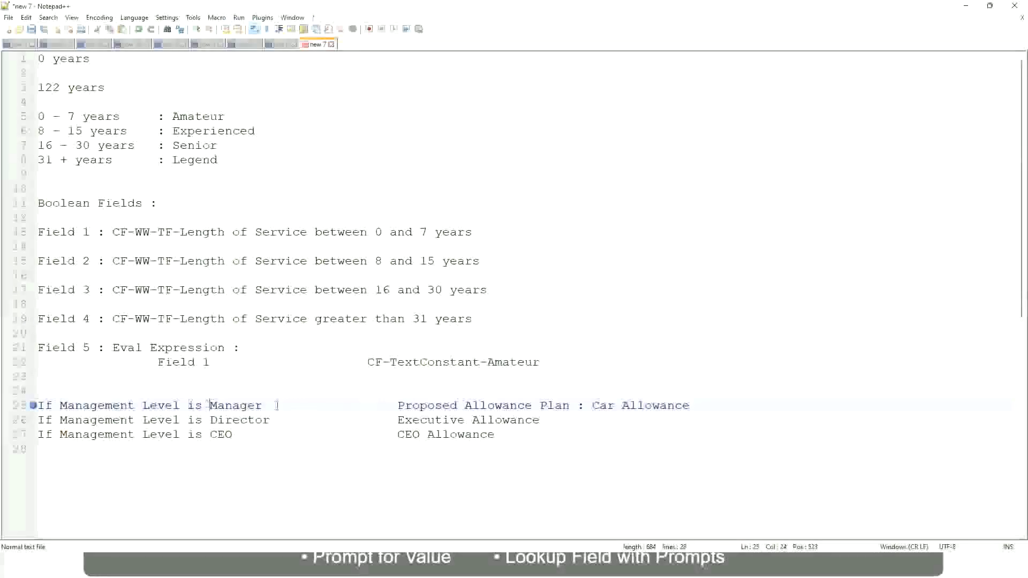
left_click_drag(401, 405, 704, 402)
type("Manag")
key("Down")
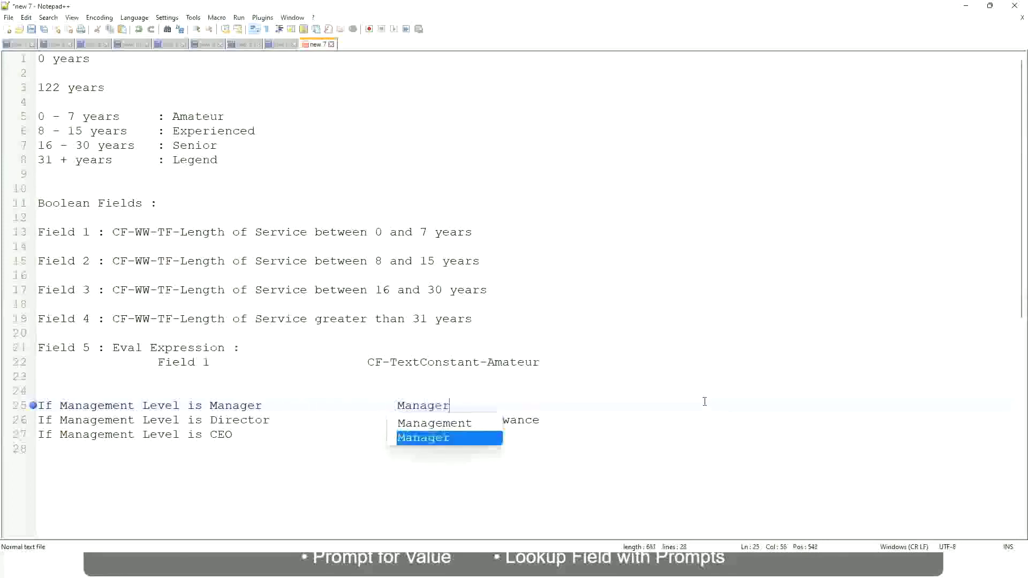
key("Return")
type("s")
key("BackSpace")
key("BackSpace")
key("BackSpace")
key("BackSpace")
key("BackSpace")
key("BackSpace")
key("BackSpace")
key("BackSpace")
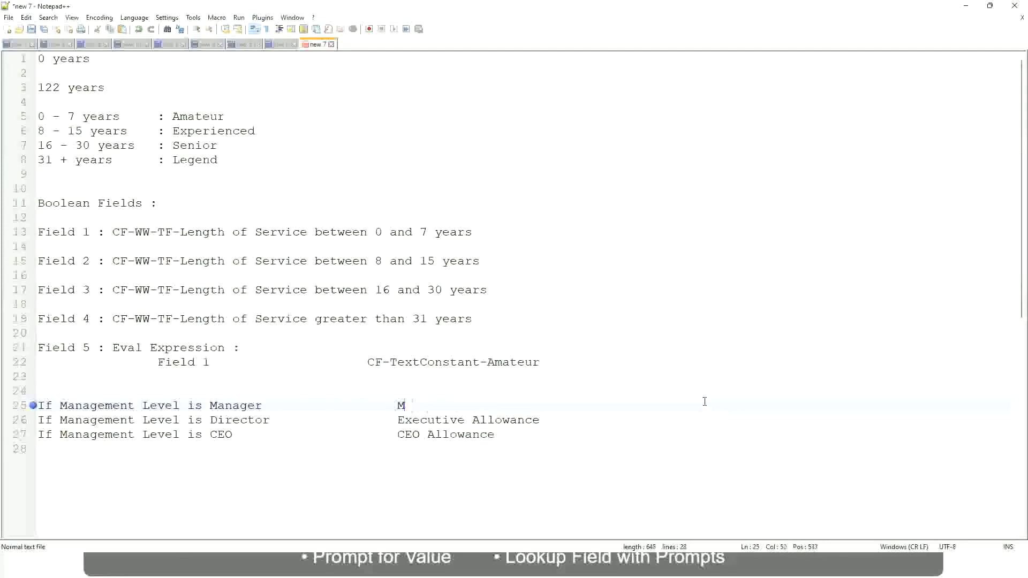
type("Eirst Line Manager")
key("Return")
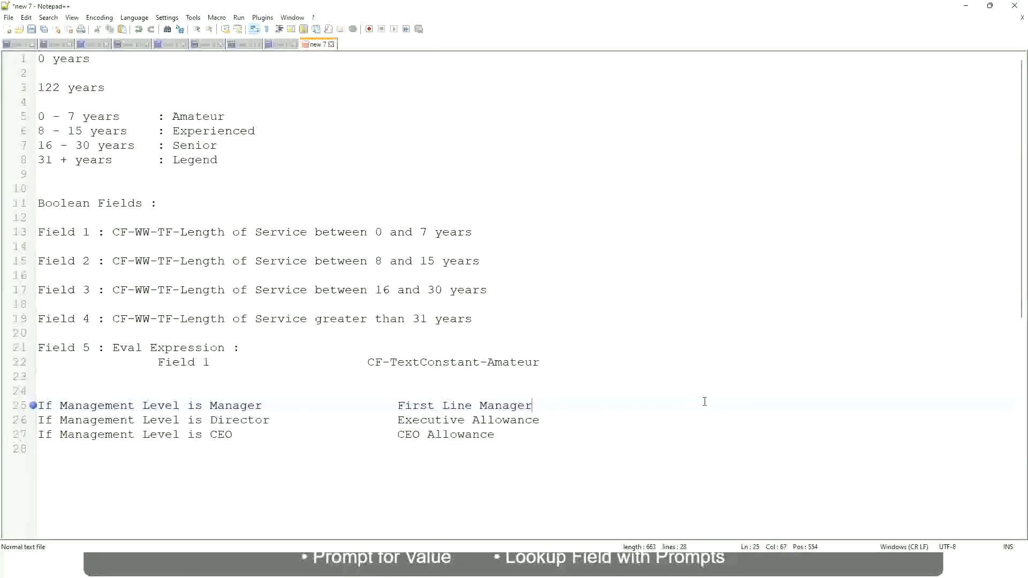
key("ctrl+Left")
key("ctrl+Left")
type("Name of the")
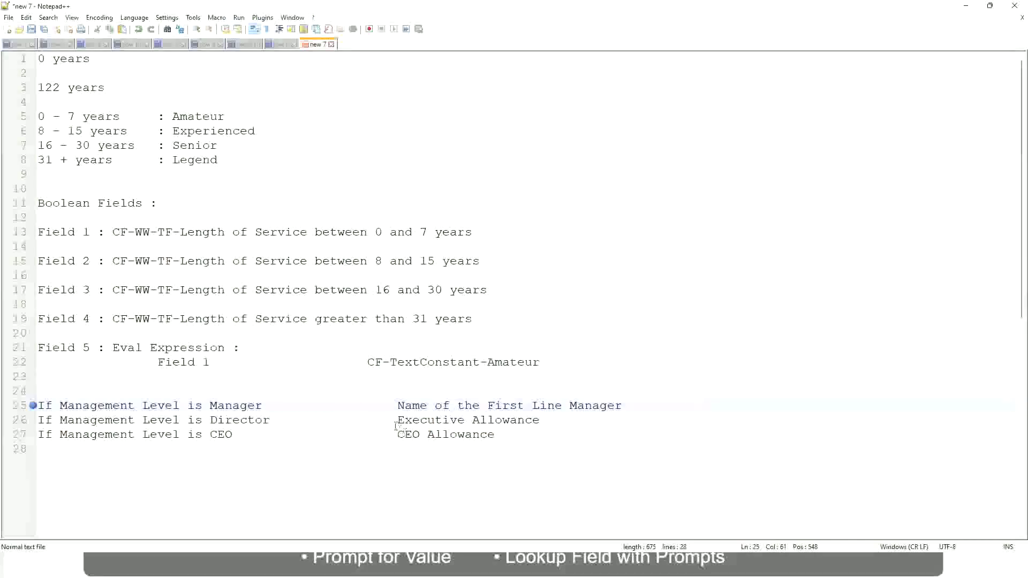
Step: Make line 25 Second Line Manager, line 26 'Name of Manager', line 27 'name of CEO /Himself/Herself'
left_click_drag(400, 419, 543, 413)
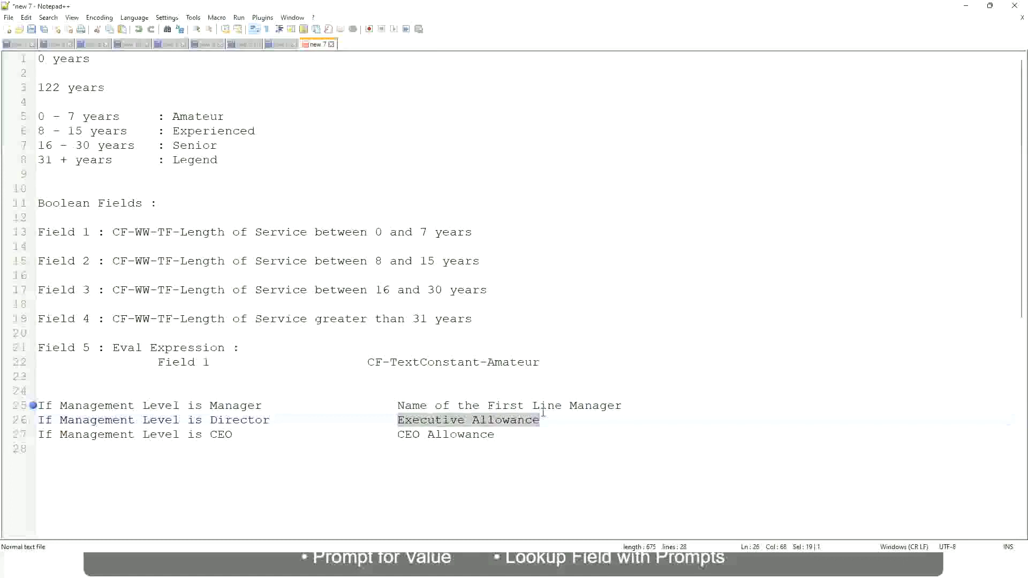
type("Name   ")
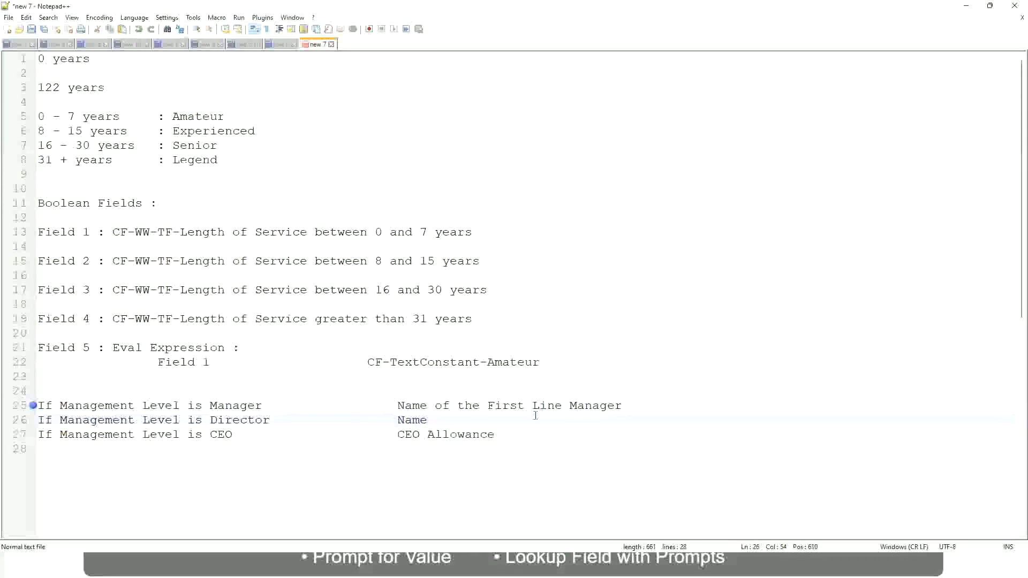
type("of ")
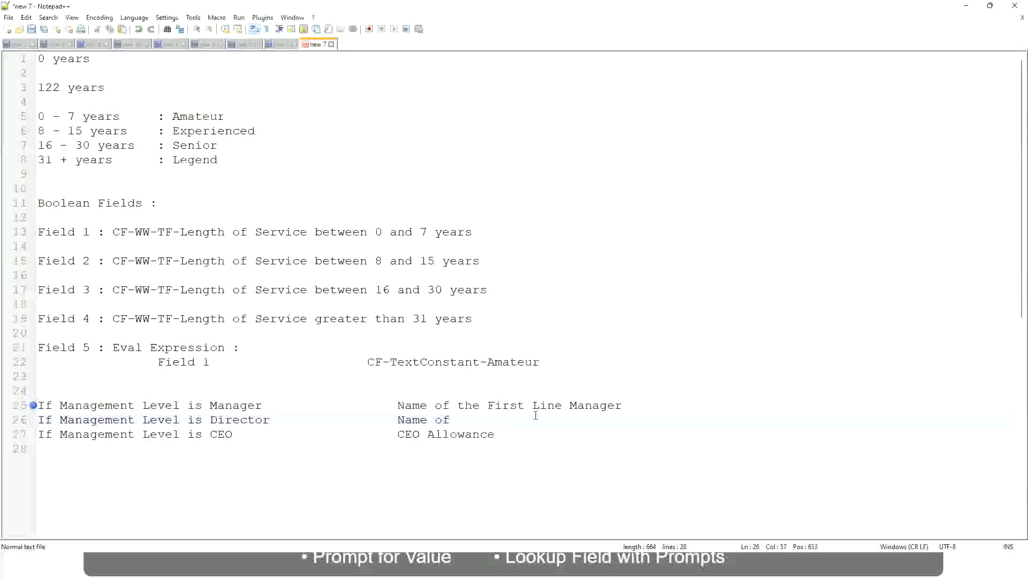
type("First")
key("BackSpace")
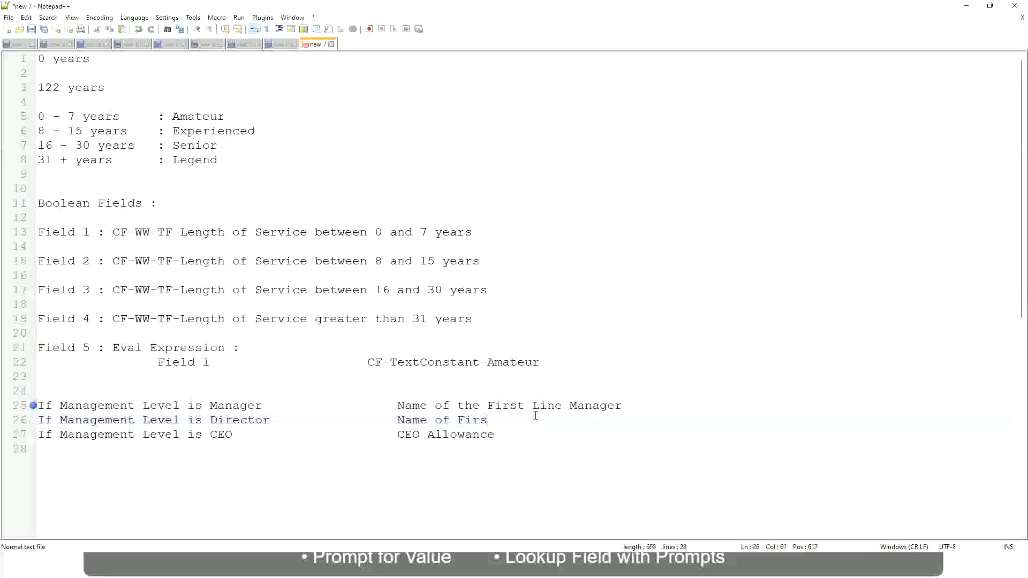
key("BackSpace")
key("BackSpace")
key("BackSpace")
key("BackSpace")
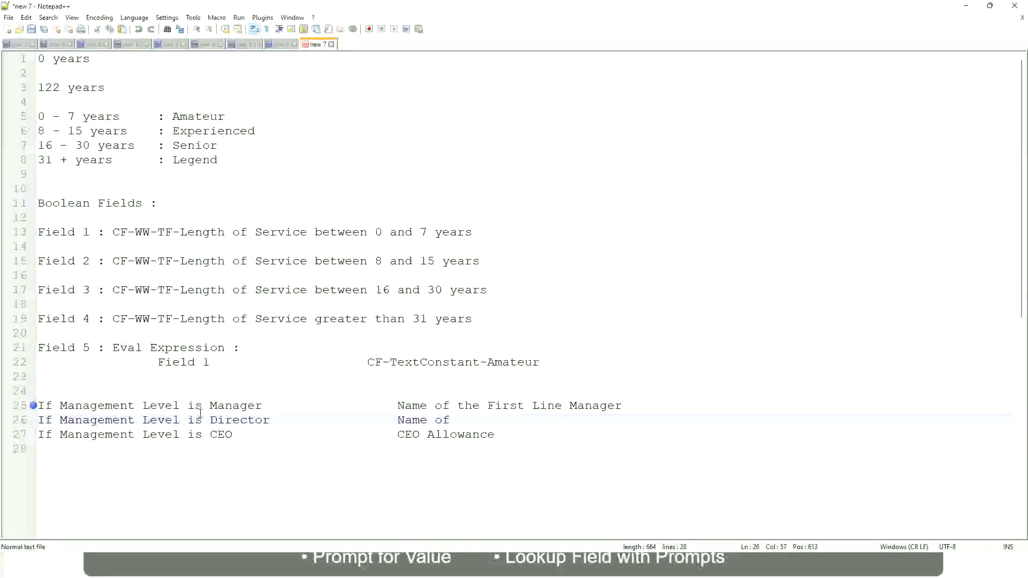
double_click(493, 405)
type("Second")
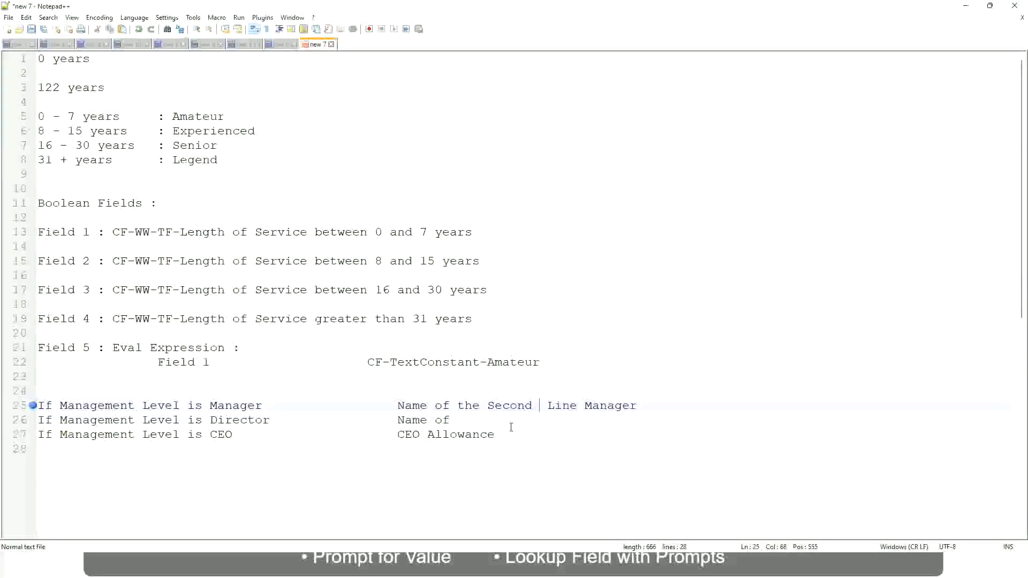
key("BackSpace")
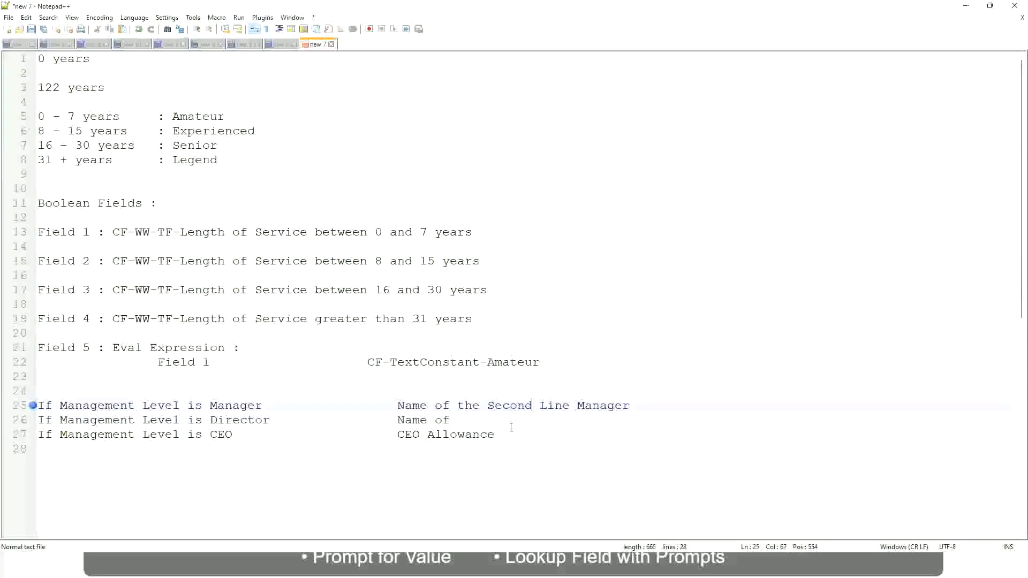
left_click(466, 420)
type("Manager")
left_click_drag(398, 434, 509, 434)
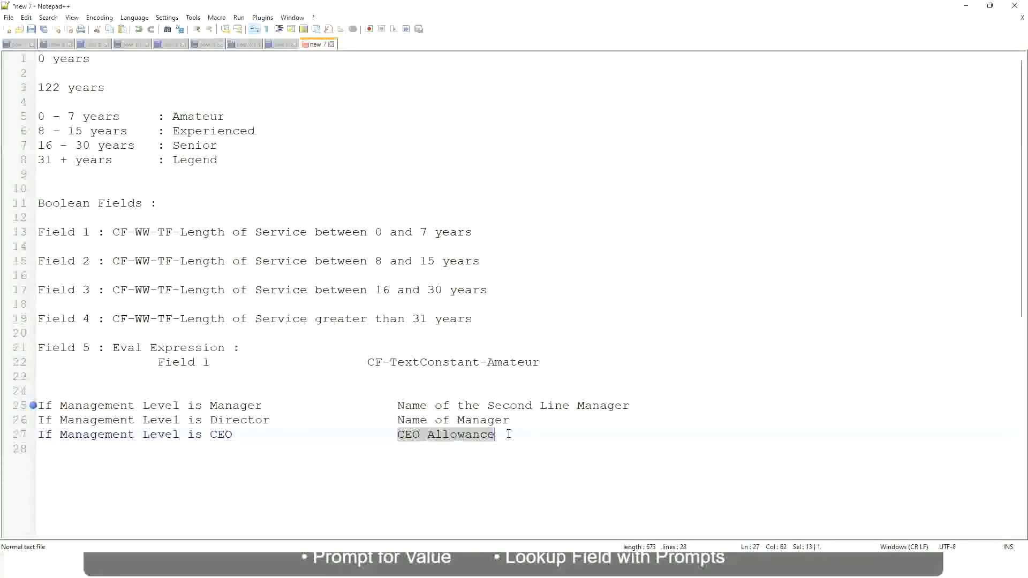
type("name of CEO ")
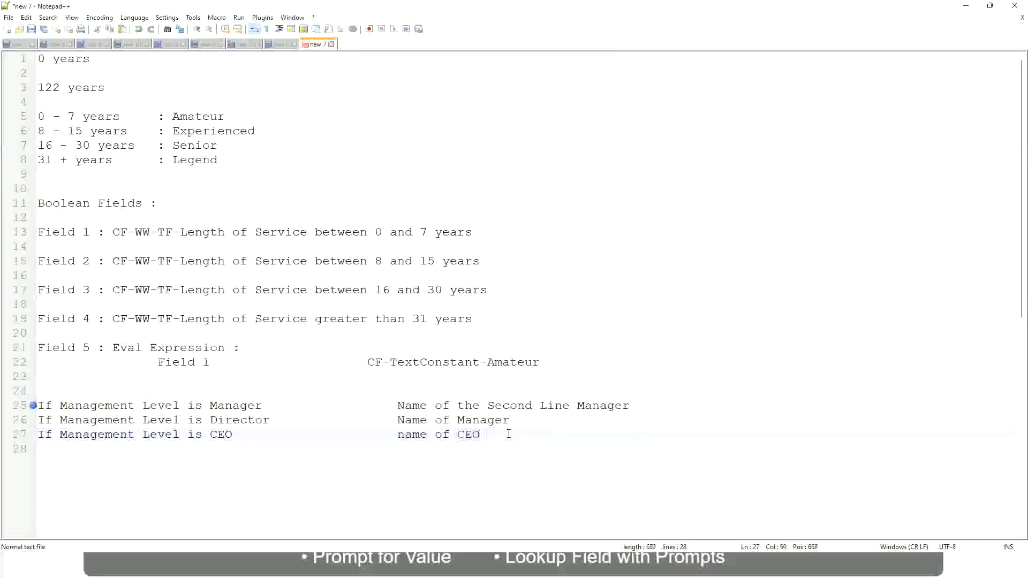
type("/Himself/Herself")
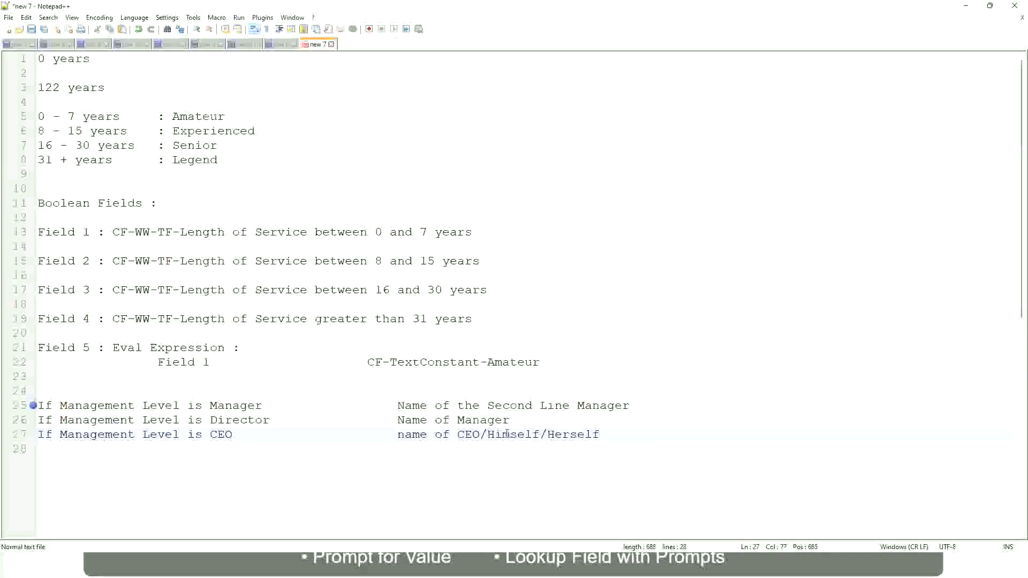
left_click(370, 435)
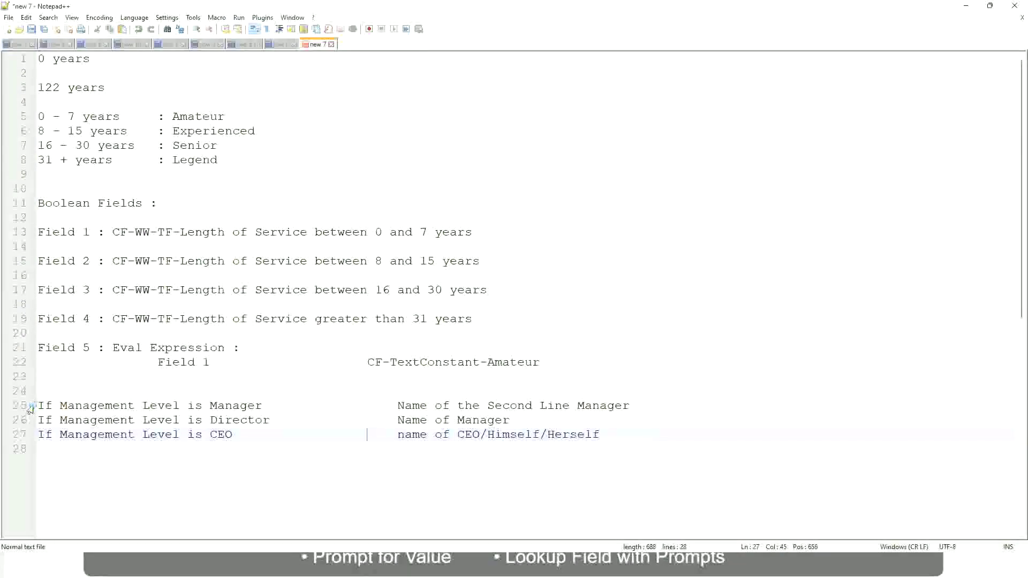
left_click(112, 407)
left_click(238, 407)
left_click(209, 420)
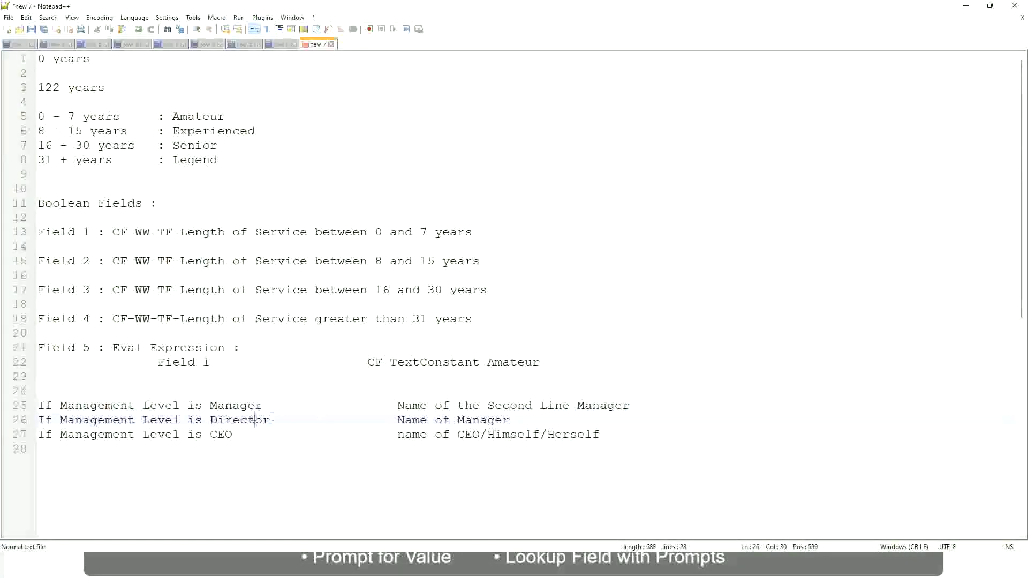
left_click(510, 420)
left_click(229, 421)
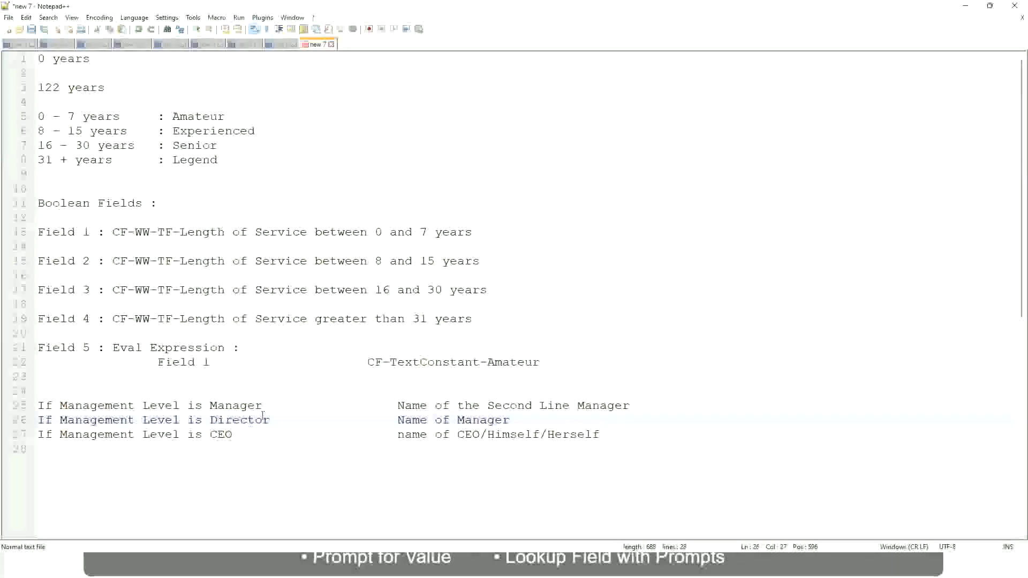
left_click(221, 436)
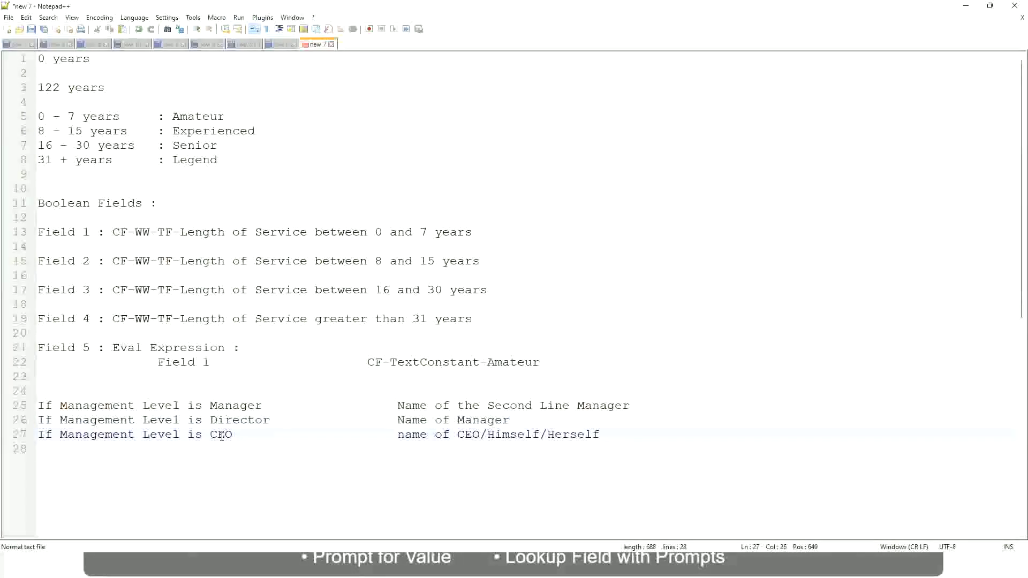
left_click(473, 435)
left_click(604, 434)
left_click_drag(625, 432, 37, 405)
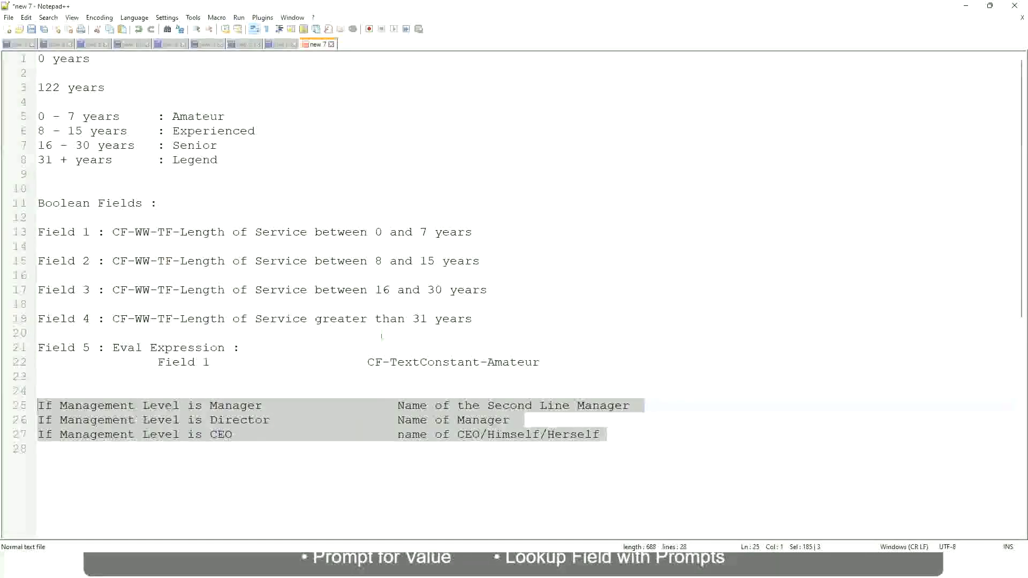
left_click(434, 405)
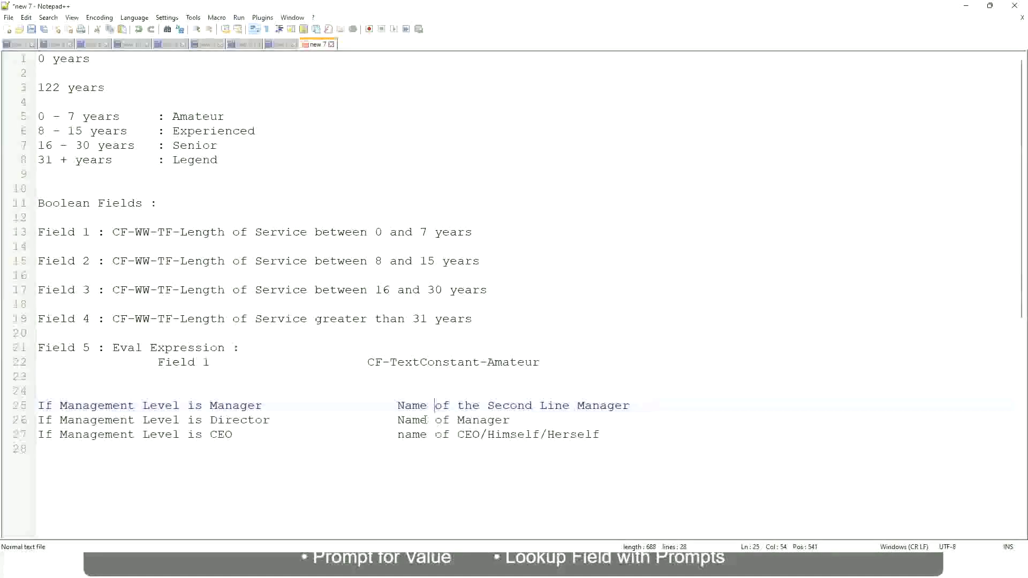
left_click_drag(397, 405, 630, 405)
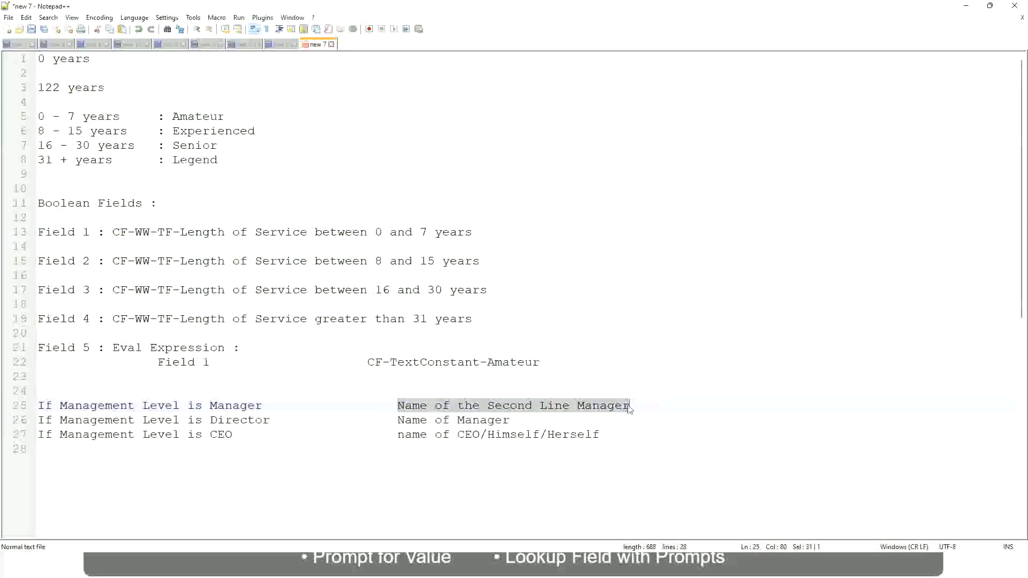
left_click(478, 406)
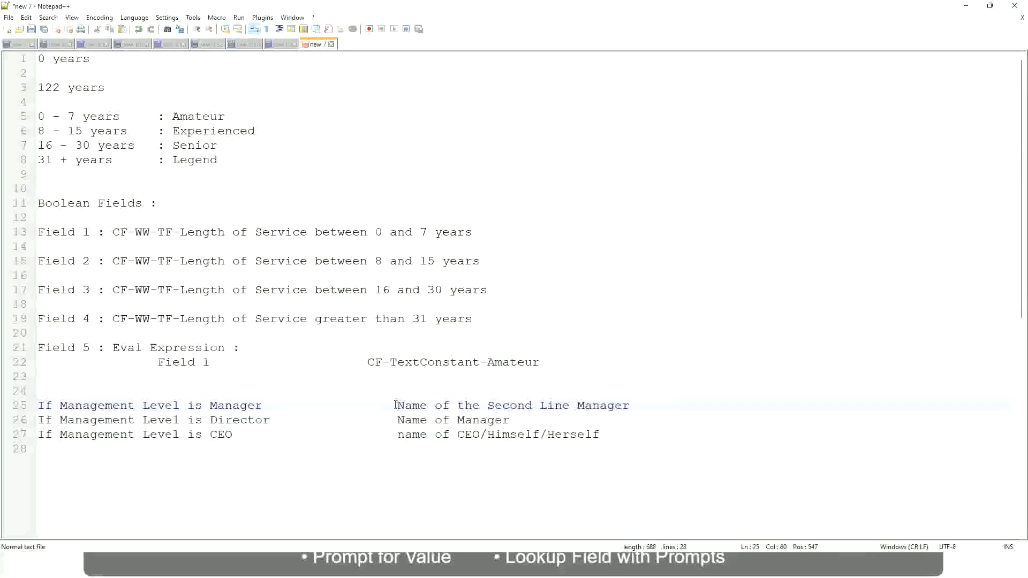
left_click_drag(398, 405, 633, 406)
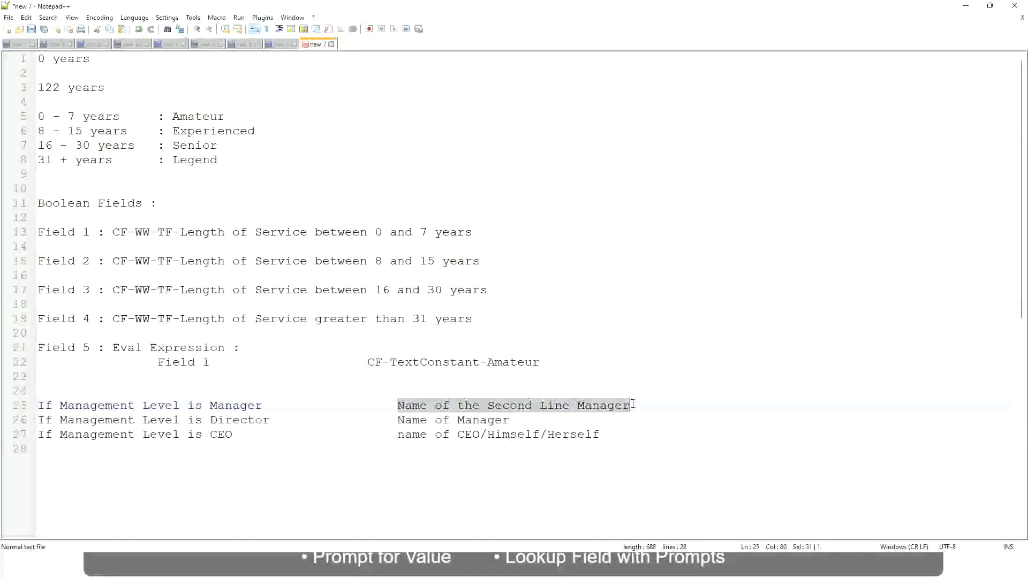
left_click(527, 410)
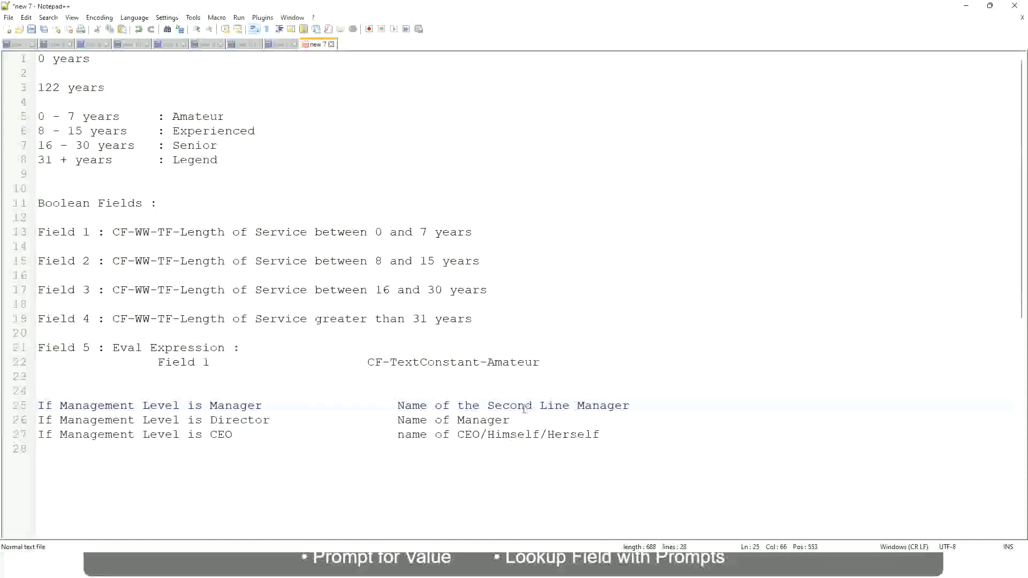
left_click(268, 405)
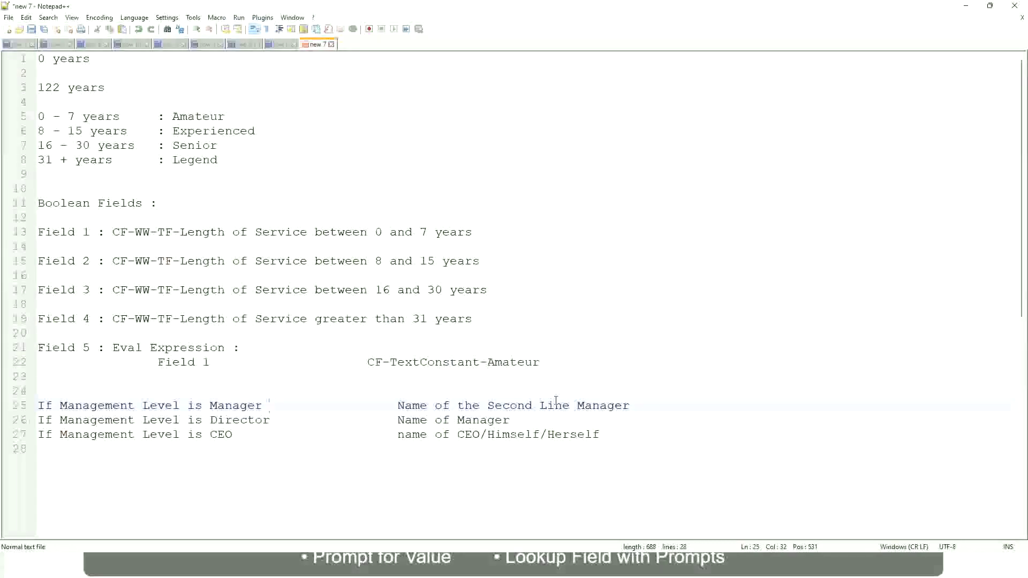
key("Right")
key("Right")
left_click_drag(570, 405, 563, 405)
left_click(645, 402)
left_click(608, 400)
double_click(204, 117)
double_click(205, 132)
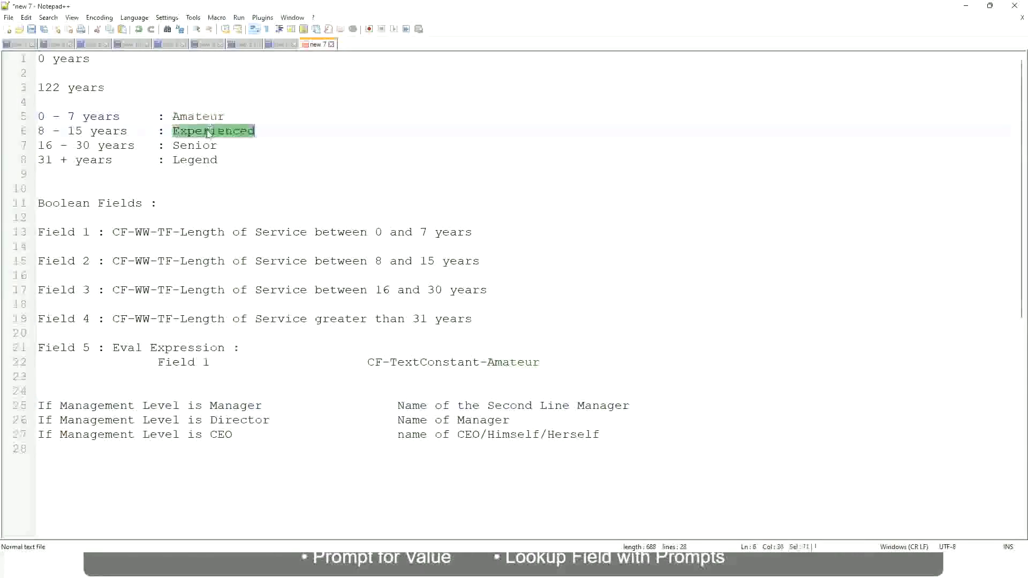
left_click(195, 160)
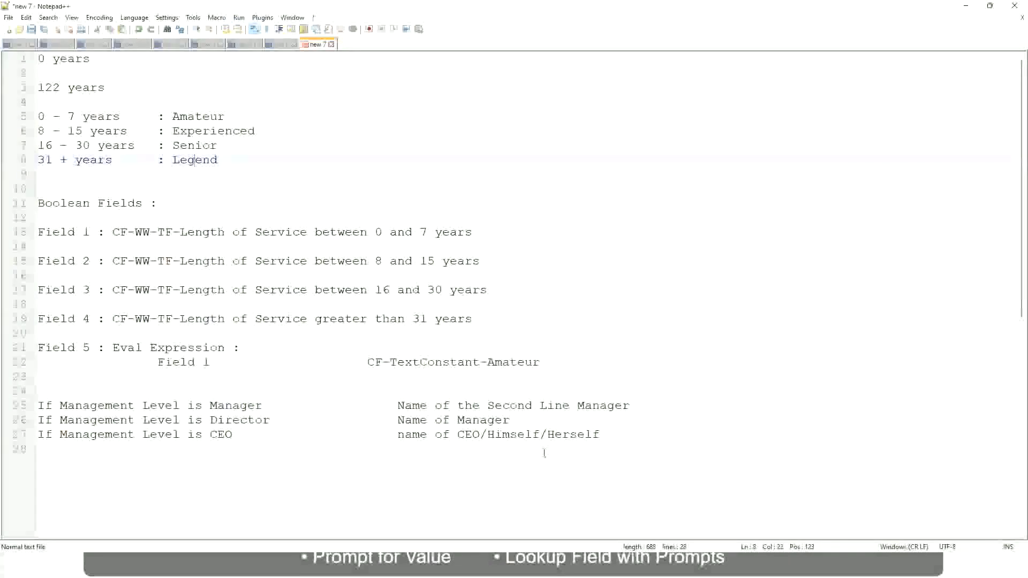
left_click(526, 435)
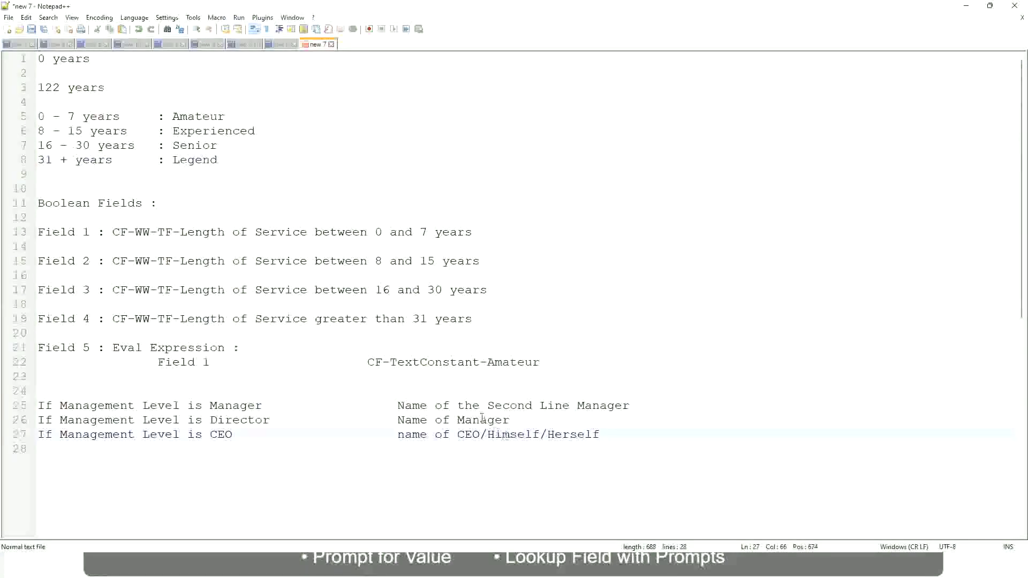
left_click(493, 406)
left_click(279, 427)
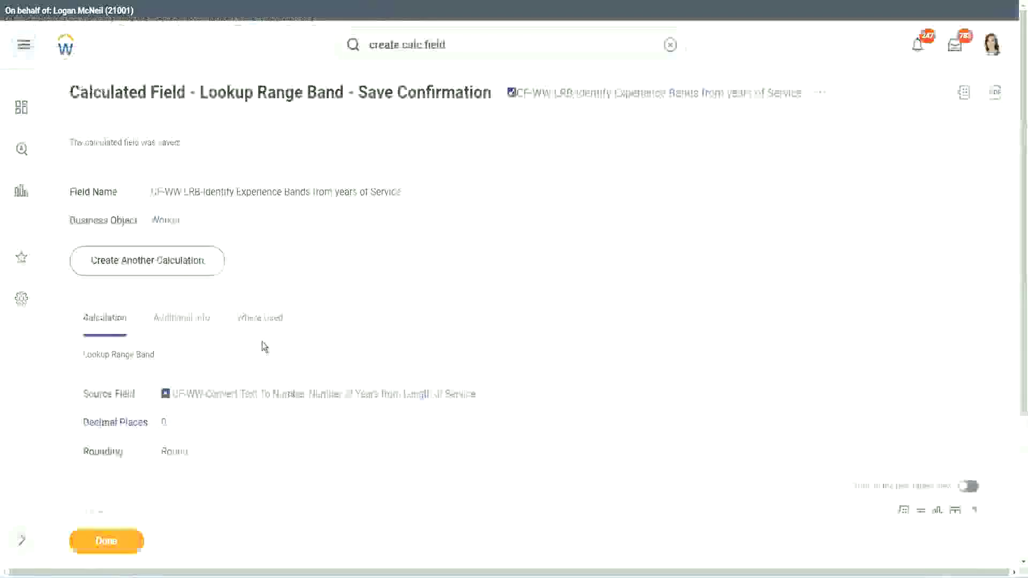
Step: Copy the LRB calculated field's name as text and finish with Done
scroll(397, 156, "down", 4)
scroll(399, 209, "up", 4)
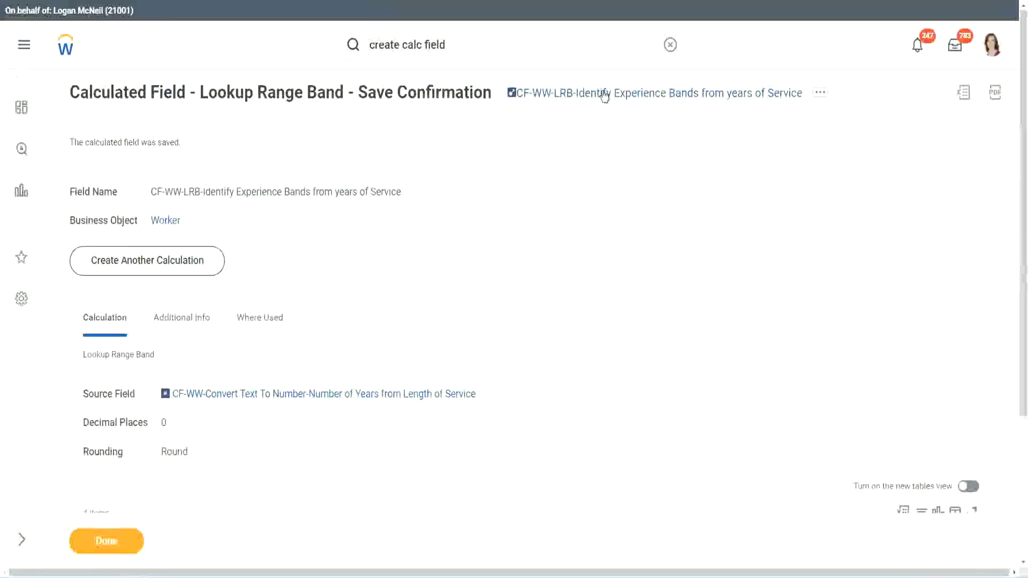
right_click(604, 102)
left_click(624, 157)
left_click(101, 546)
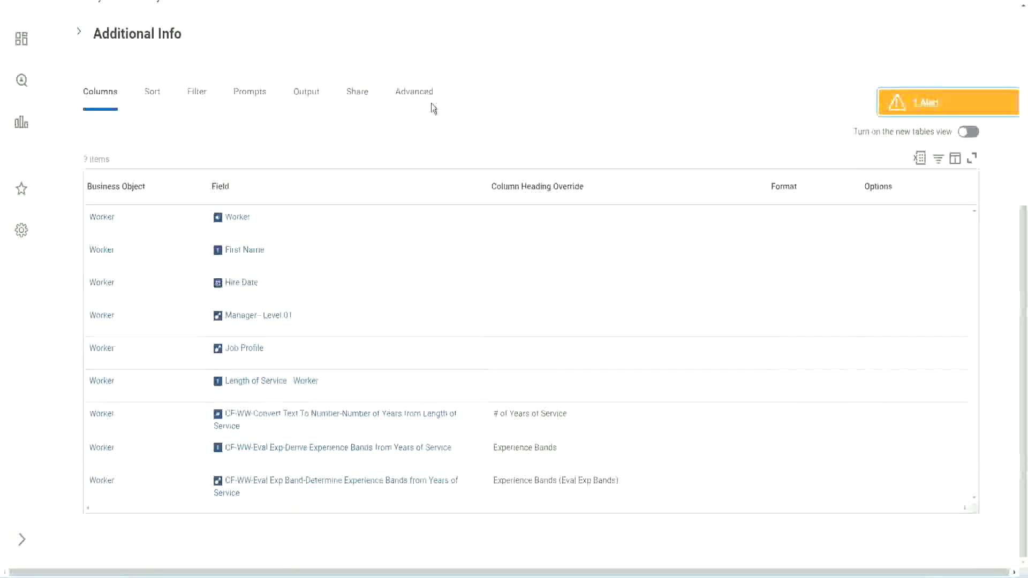
Step: Open the WW Employee Details custom report for editing
scroll(431, 103, "up", 1)
scroll(445, 141, "up", 5)
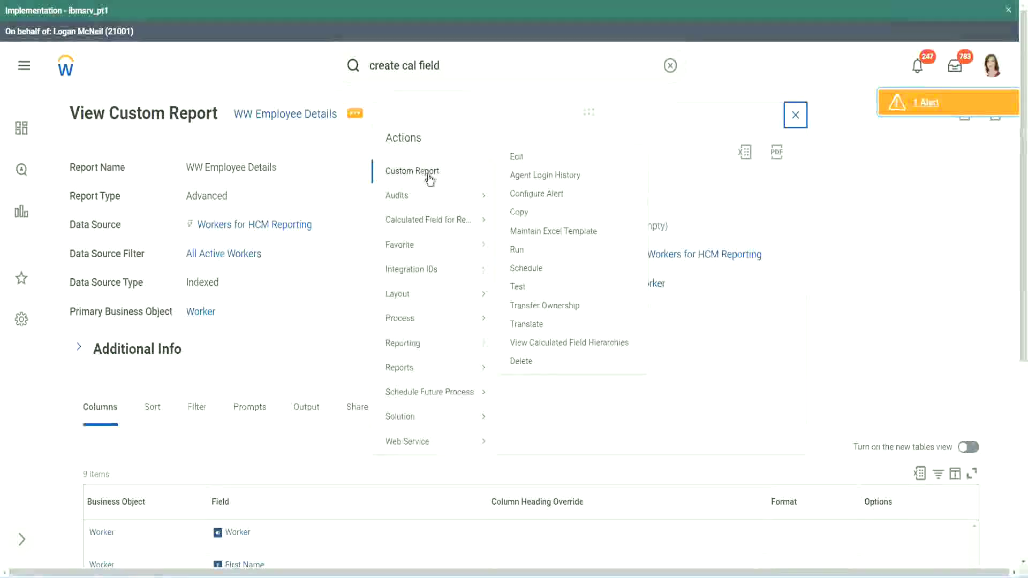
left_click(522, 156)
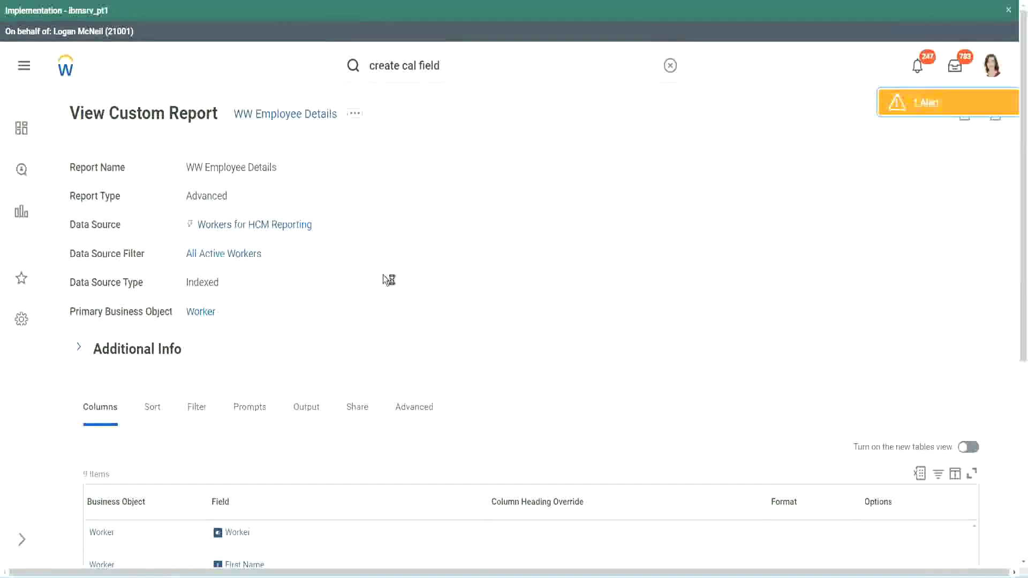
scroll(390, 275, "down", 5)
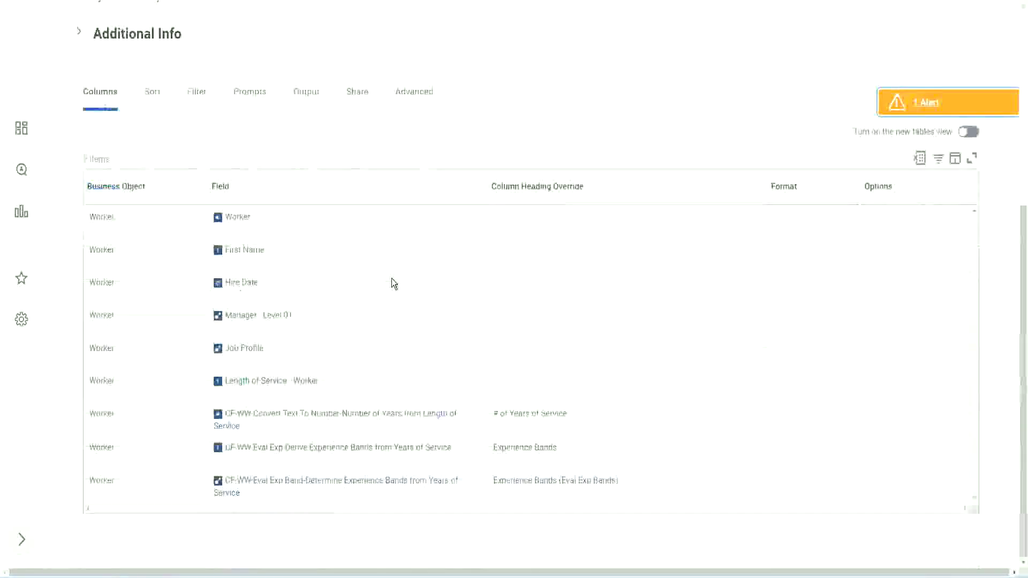
Step: Add a column for LRB Identify Experience Bands headed 'Experience Bands (LRB)' and confirm with OK
scroll(385, 299, "down", 10)
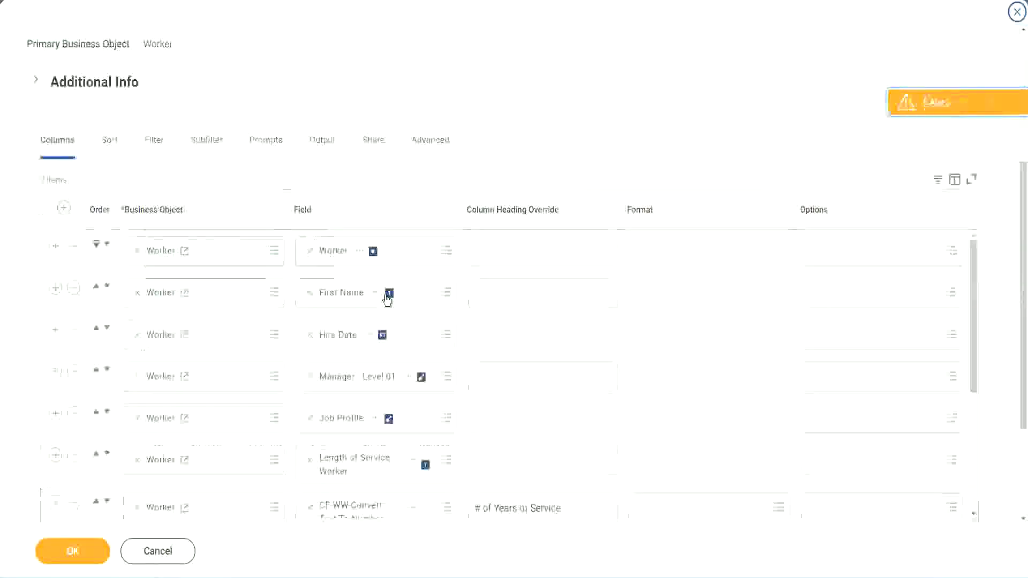
scroll(130, 320, "down", 3)
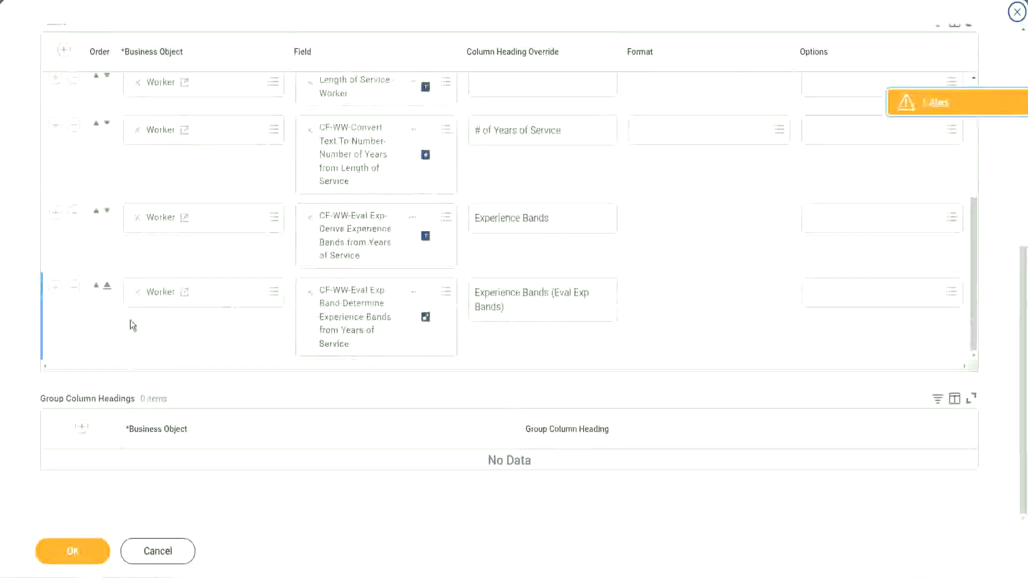
left_click(55, 285)
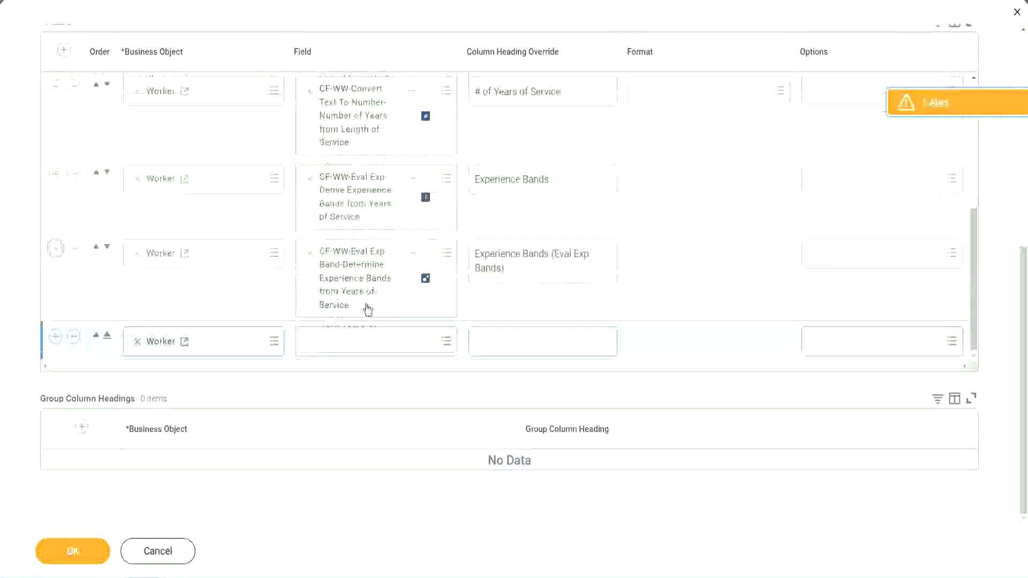
left_click(350, 341)
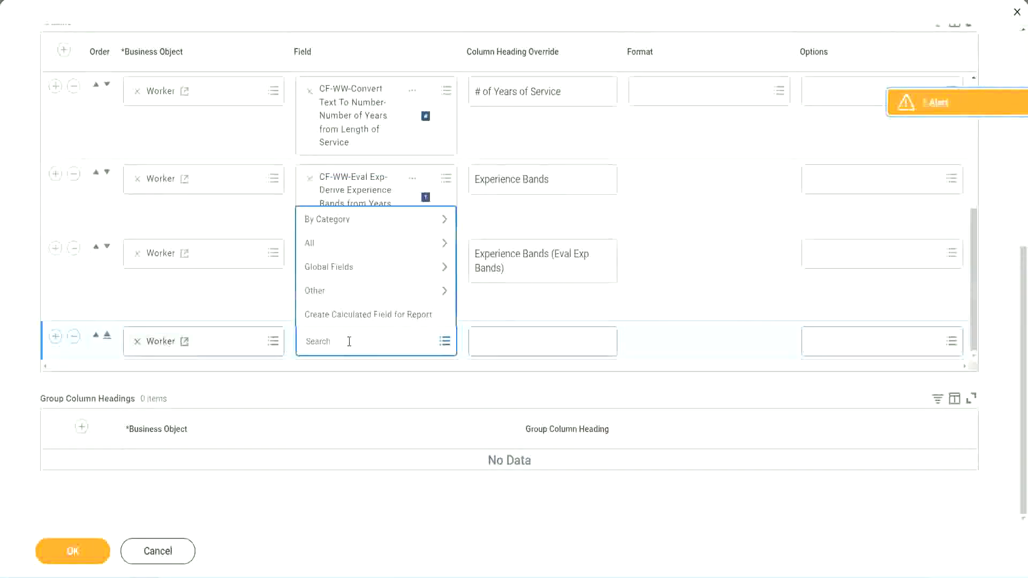
key("ctrl+v")
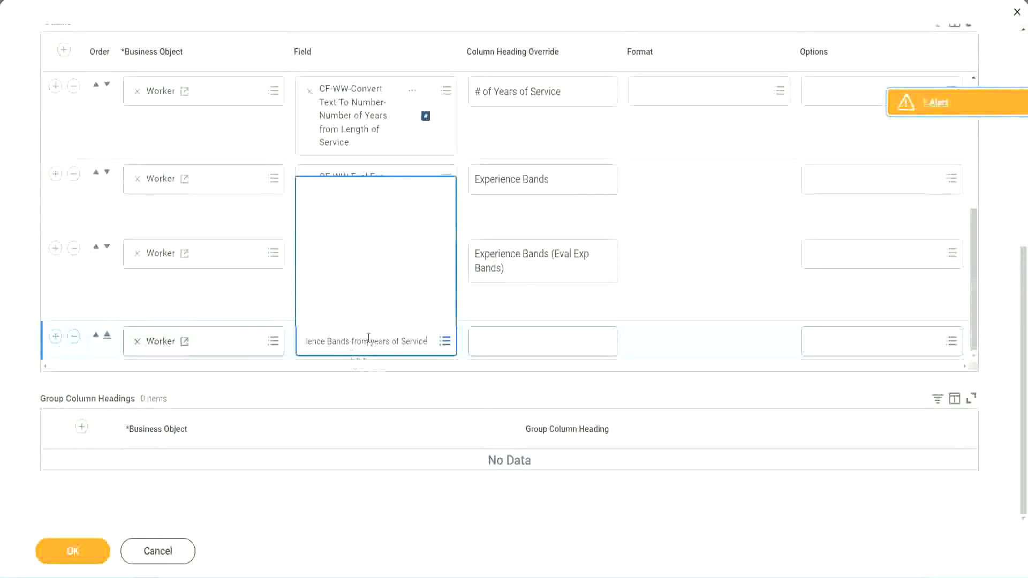
left_click(378, 298)
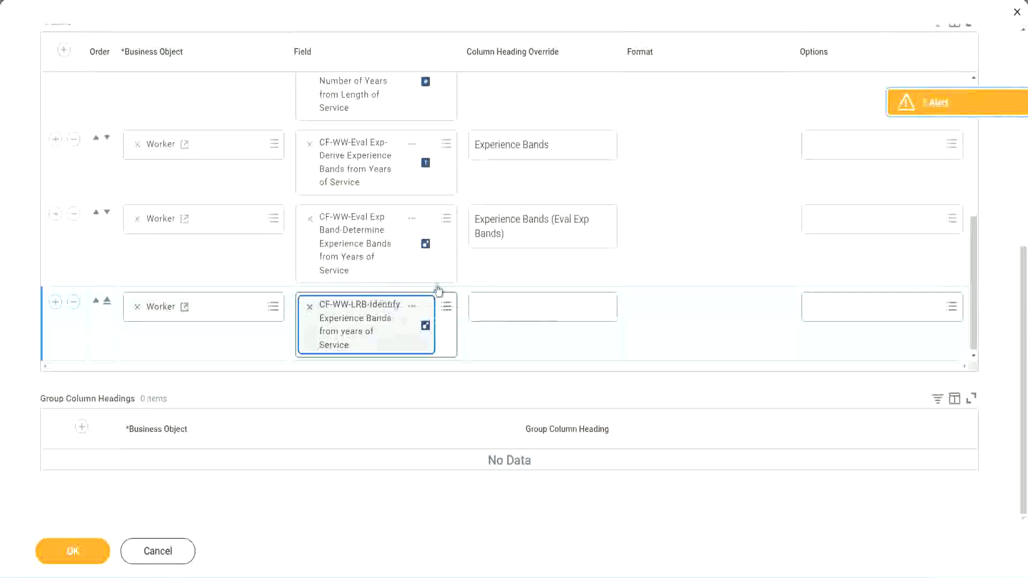
left_click(514, 310)
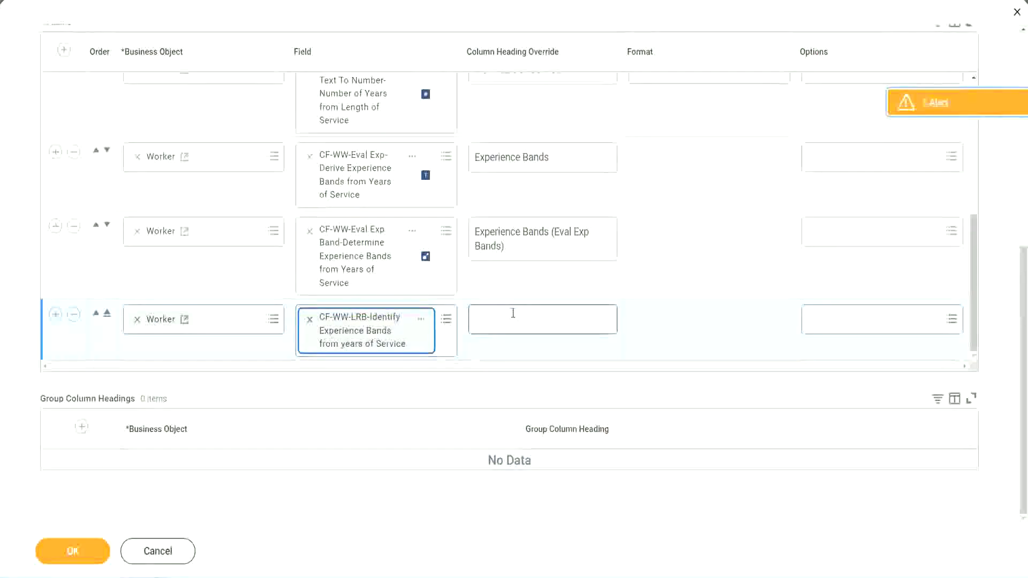
type("Ex")
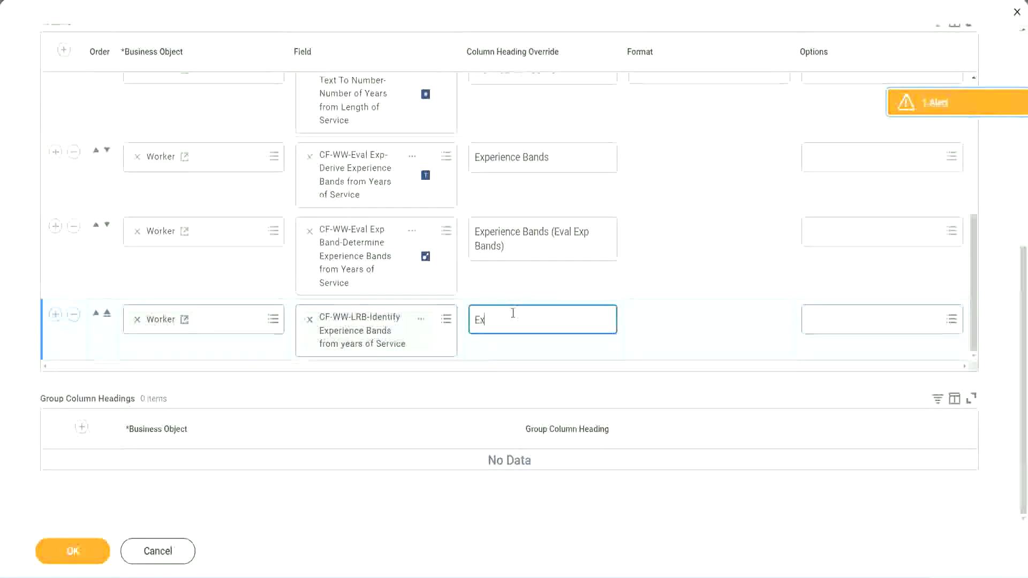
type("perienc")
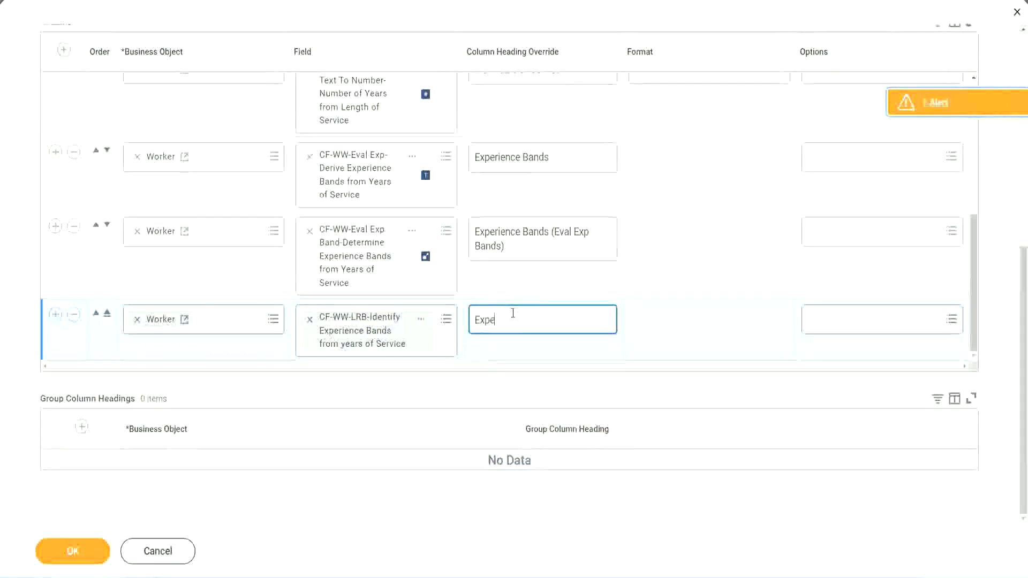
key("BackSpace")
key("BackSpace")
key("BackSpace")
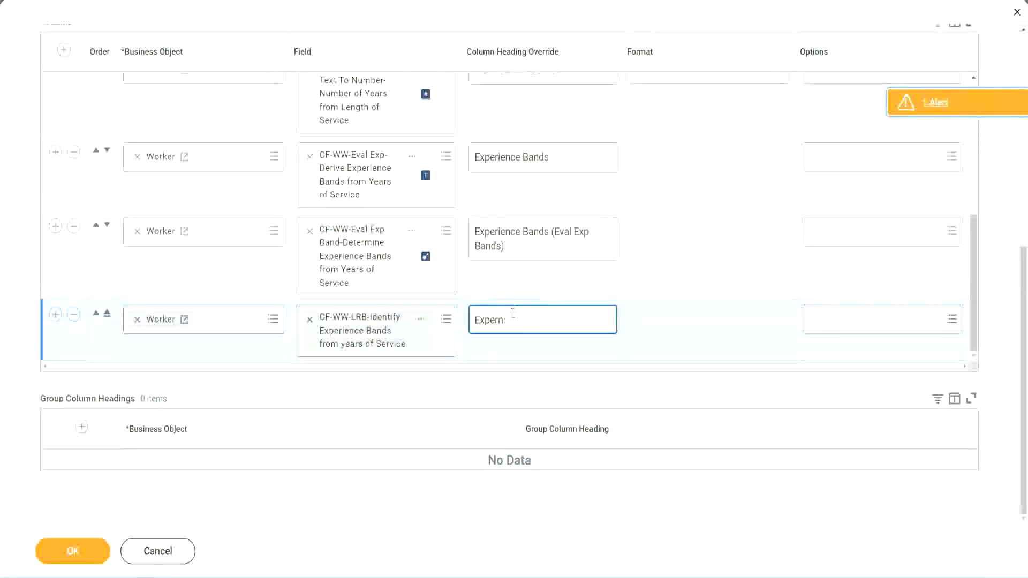
type("ience Bands (LRB)")
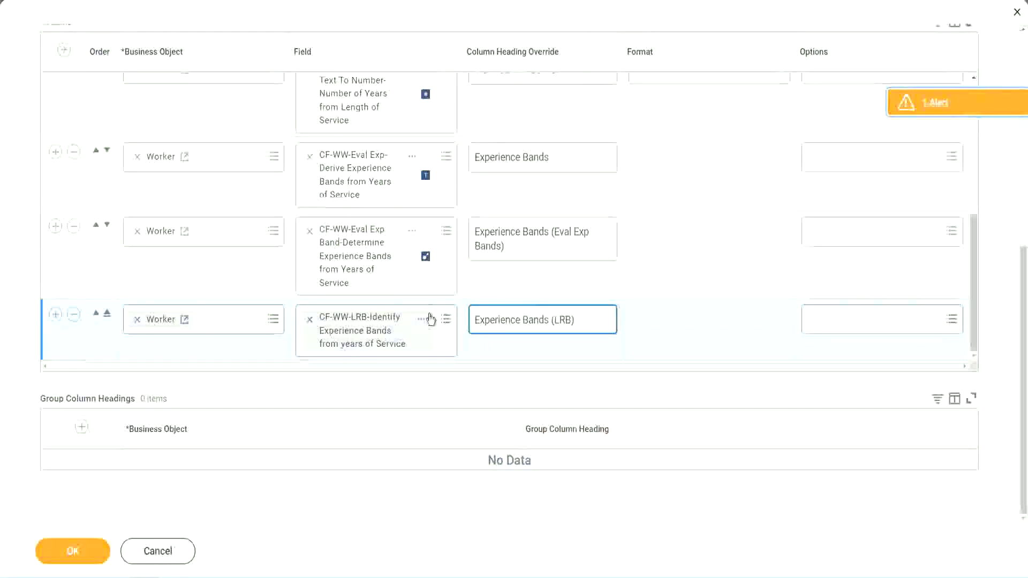
left_click(90, 559)
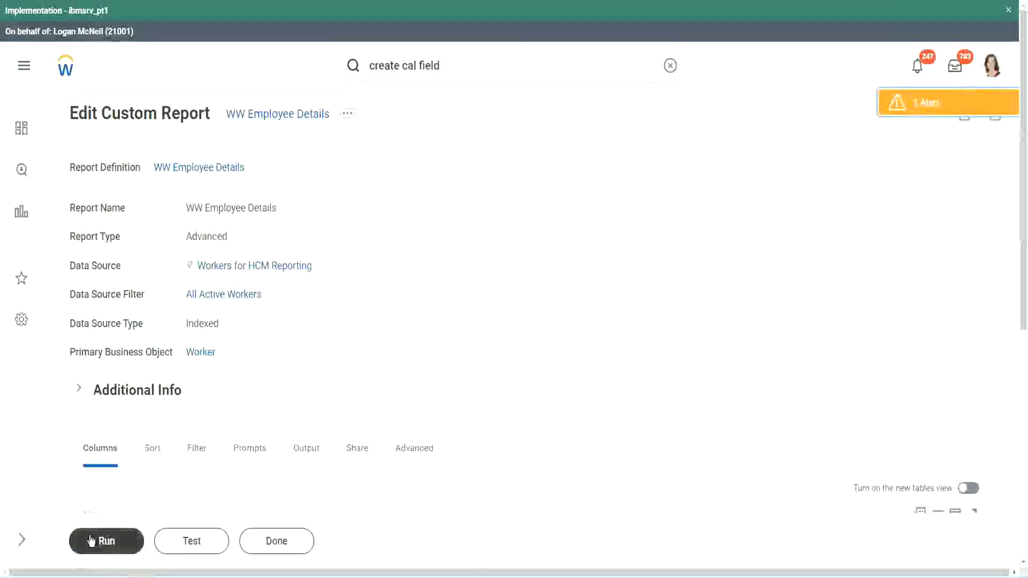
Step: Run the WW Employee Details report, accepting the worker type prompts empty
left_click(91, 543)
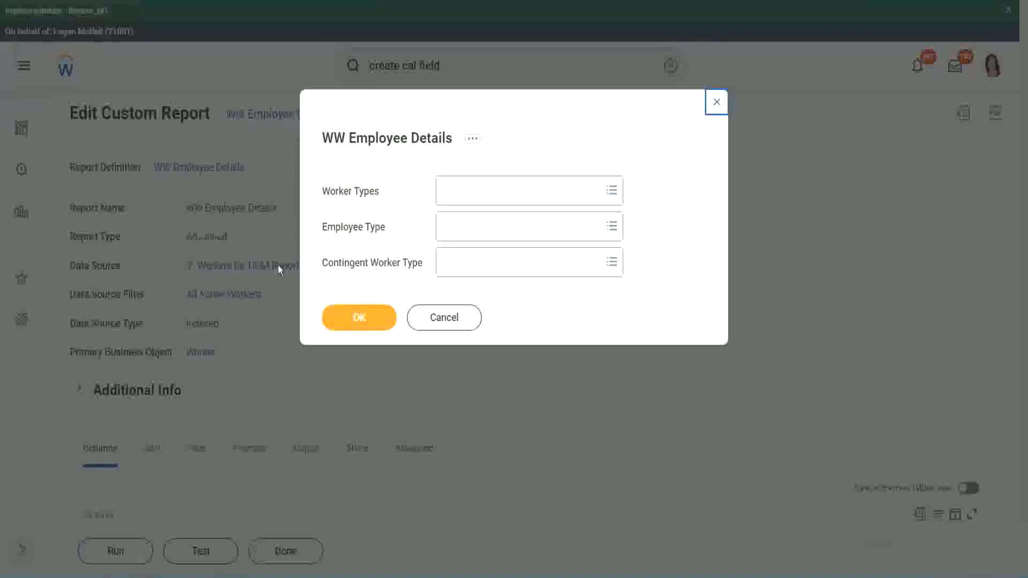
left_click(365, 320)
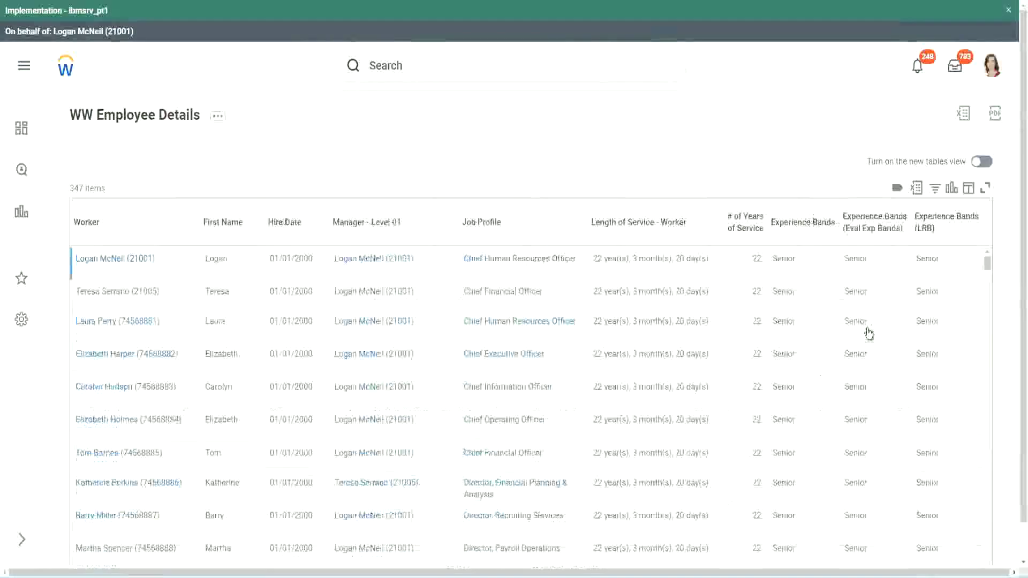
Step: Scroll through the 347 results comparing the three Experience Bands columns
scroll(867, 332, "down", 10)
scroll(853, 366, "down", 5)
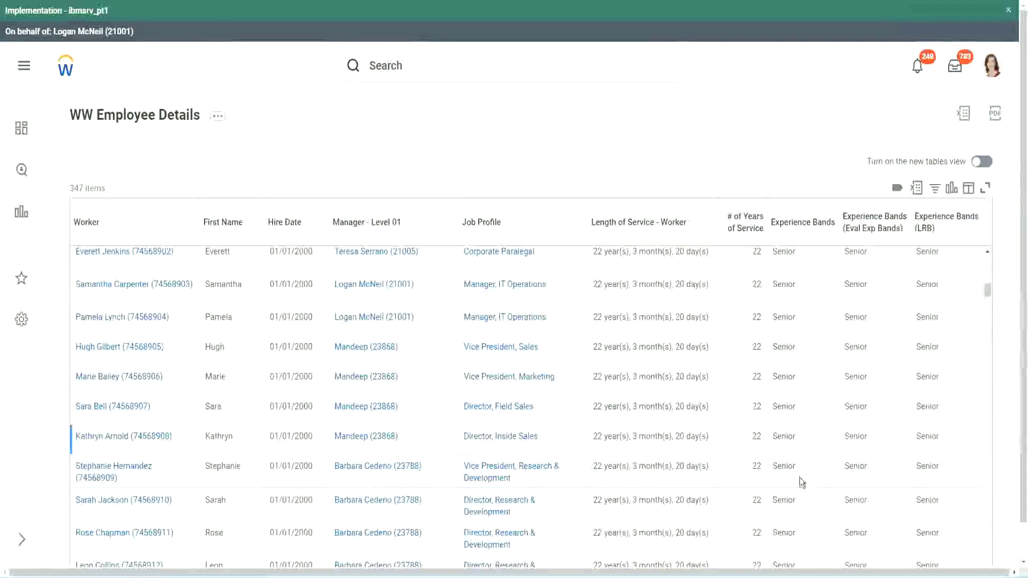
scroll(801, 471, "down", 3)
scroll(804, 381, "down", 1)
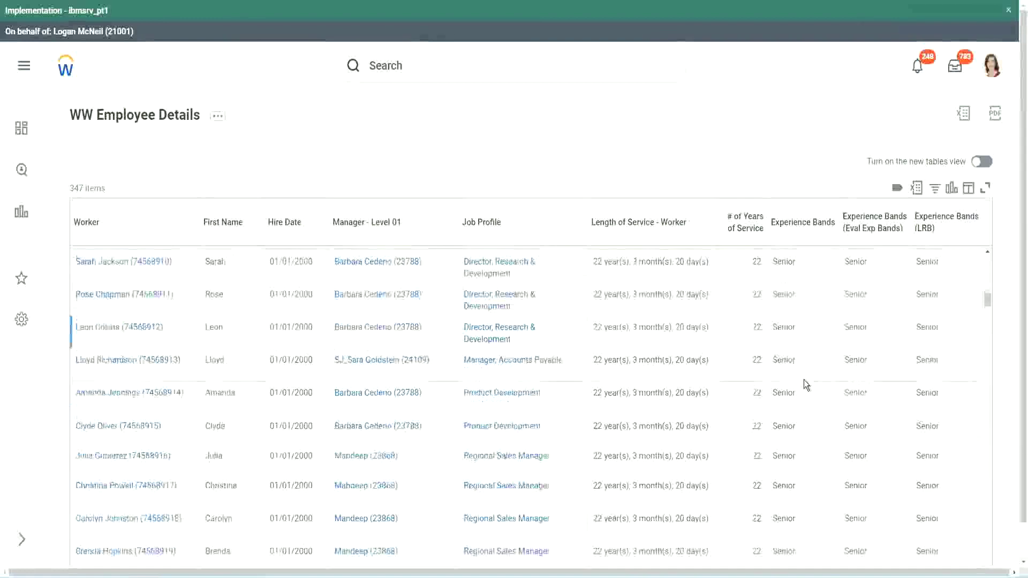